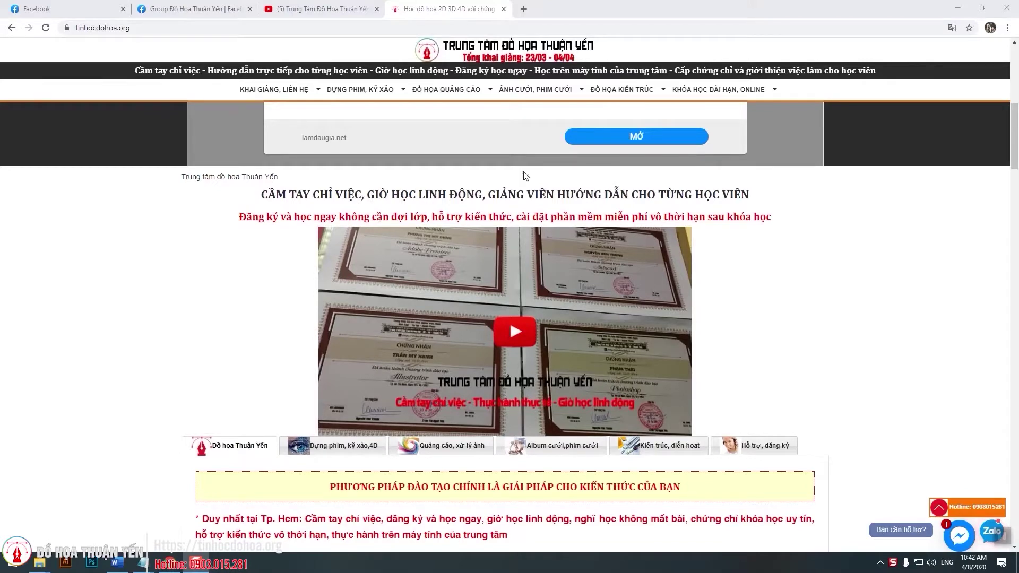
Minimize Google Chrome to reveal the Video thuc hanh Premiere folder
left_click(954, 8)
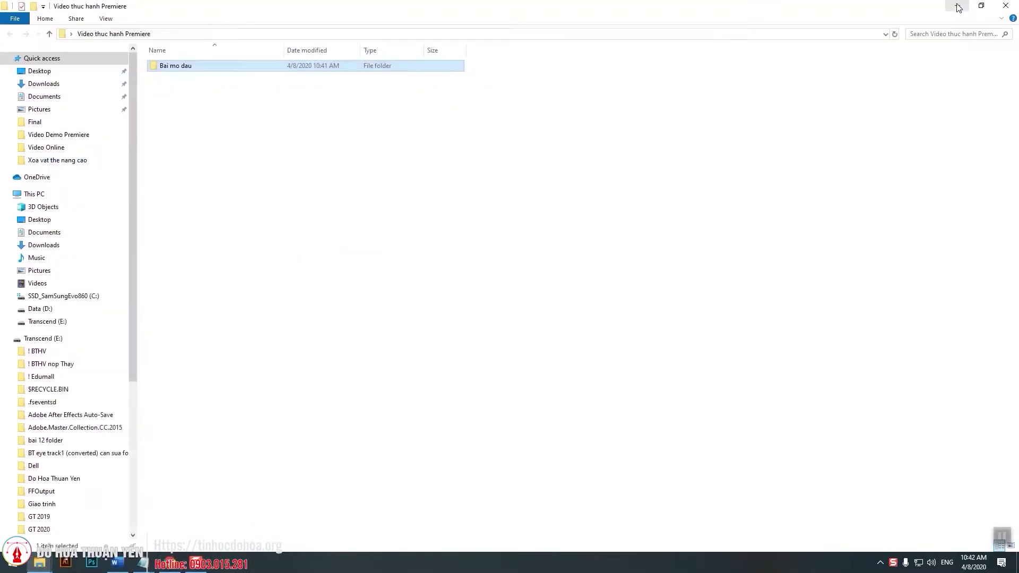
left_click(958, 6)
left_click_drag(835, 201, 859, 85)
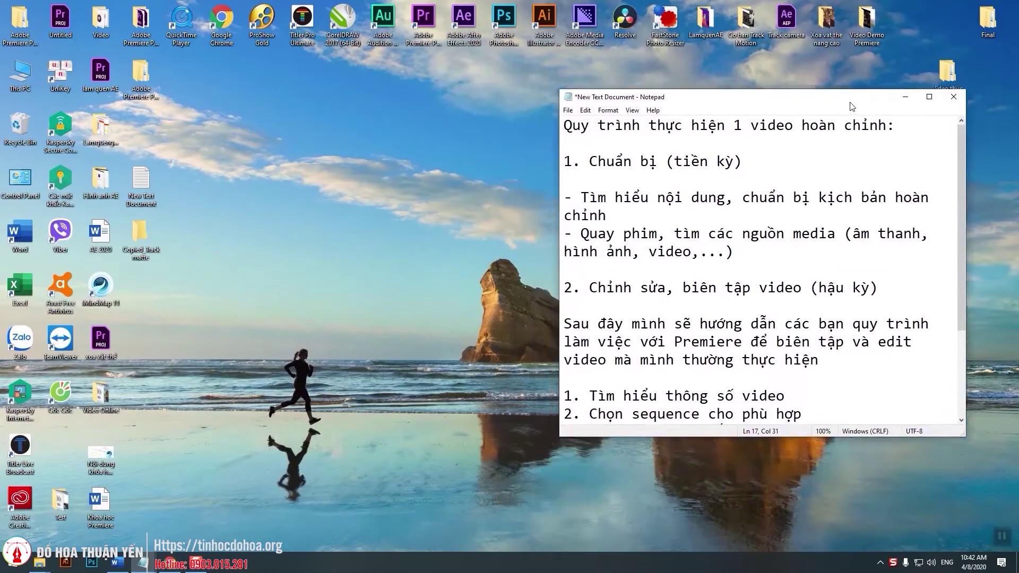
left_click_drag(644, 119, 848, 124)
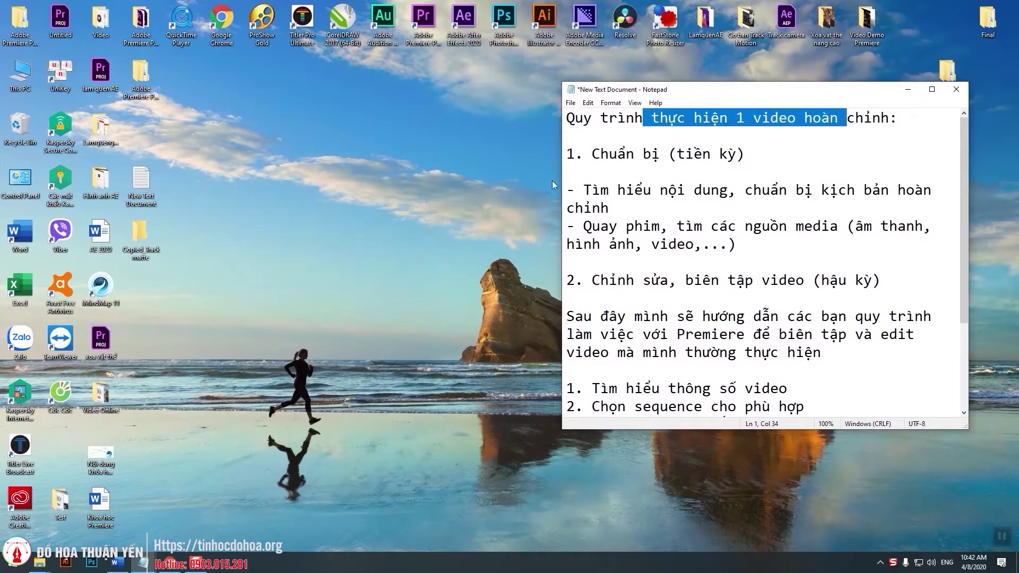
left_click(804, 146)
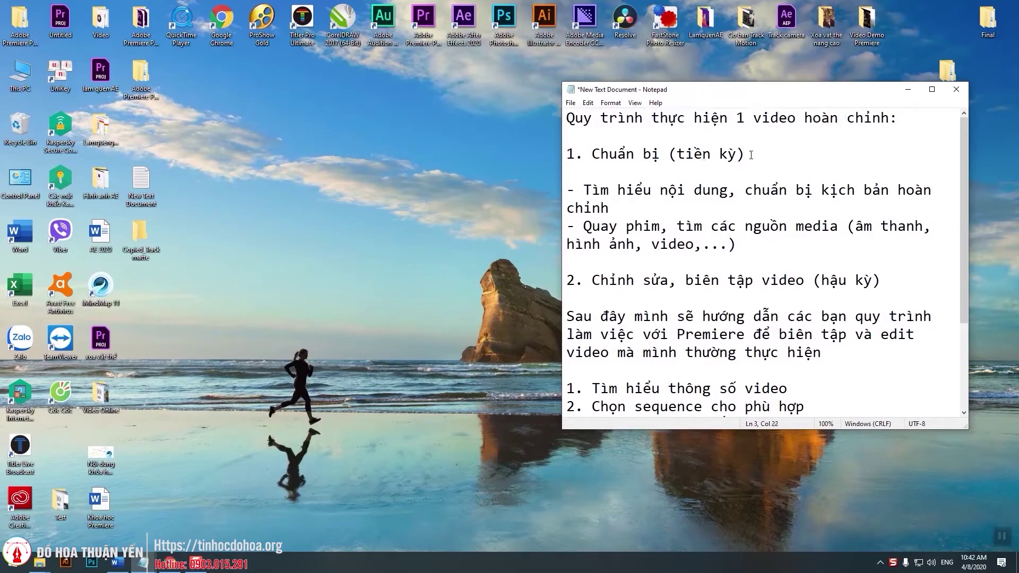
mouse_move(570, 155)
left_mouse_down()
mouse_move(795, 164)
mouse_move(680, 154)
mouse_move(607, 172)
left_mouse_up()
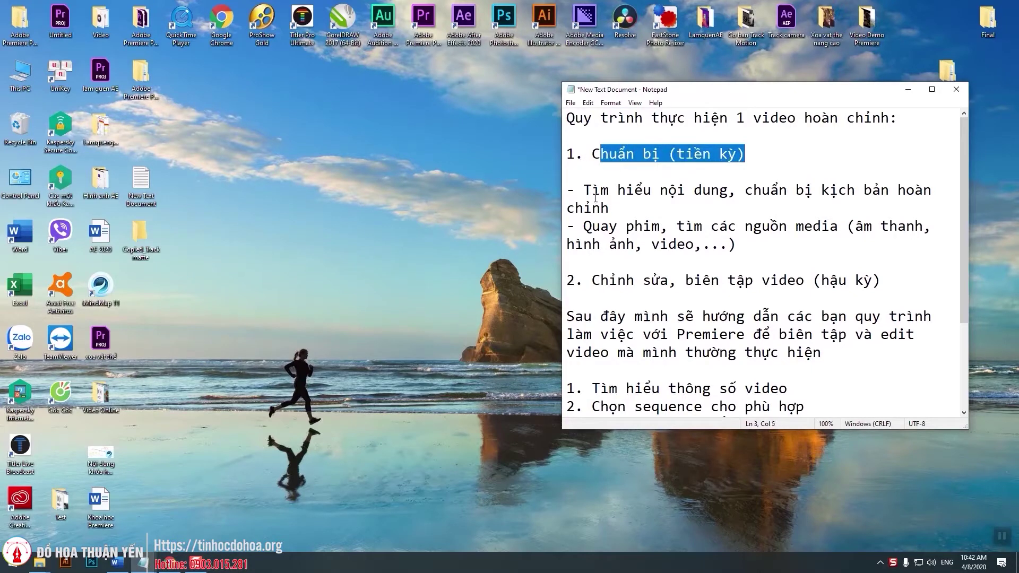
left_click_drag(584, 193, 712, 192)
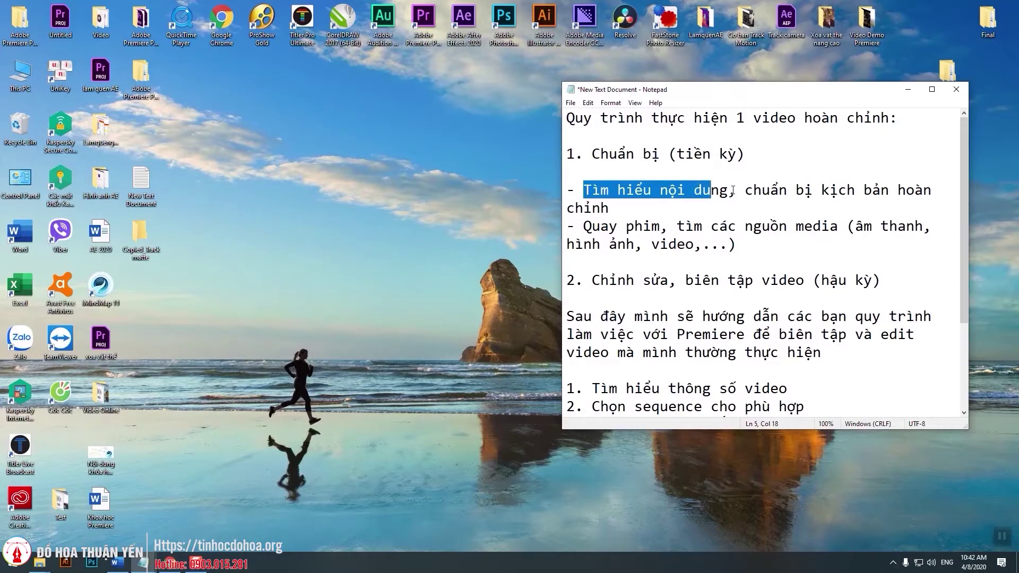
left_click_drag(728, 191, 585, 193)
mouse_move(754, 191)
left_mouse_down()
mouse_move(866, 196)
mouse_move(822, 192)
left_mouse_up()
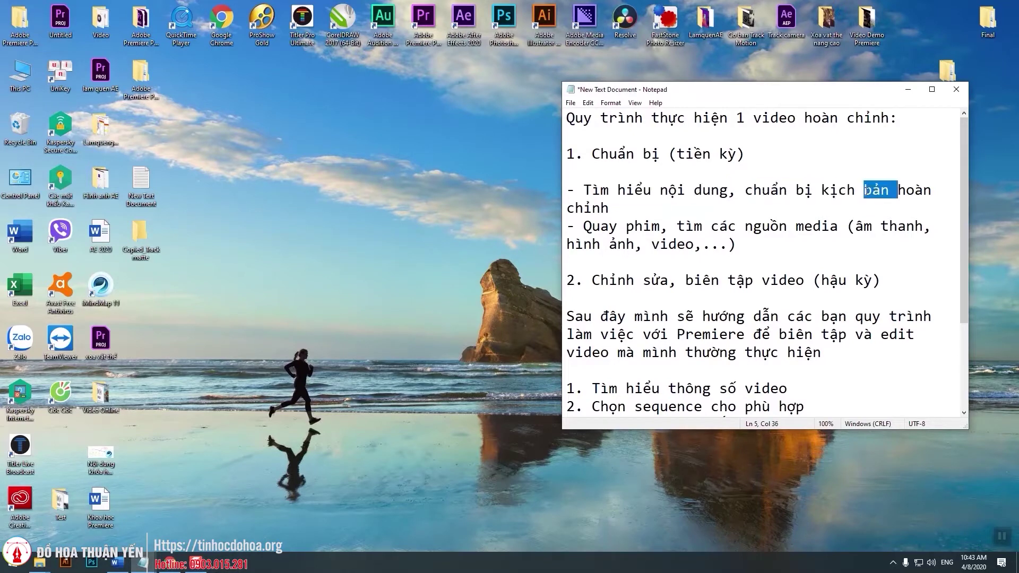
left_click_drag(745, 189, 751, 205)
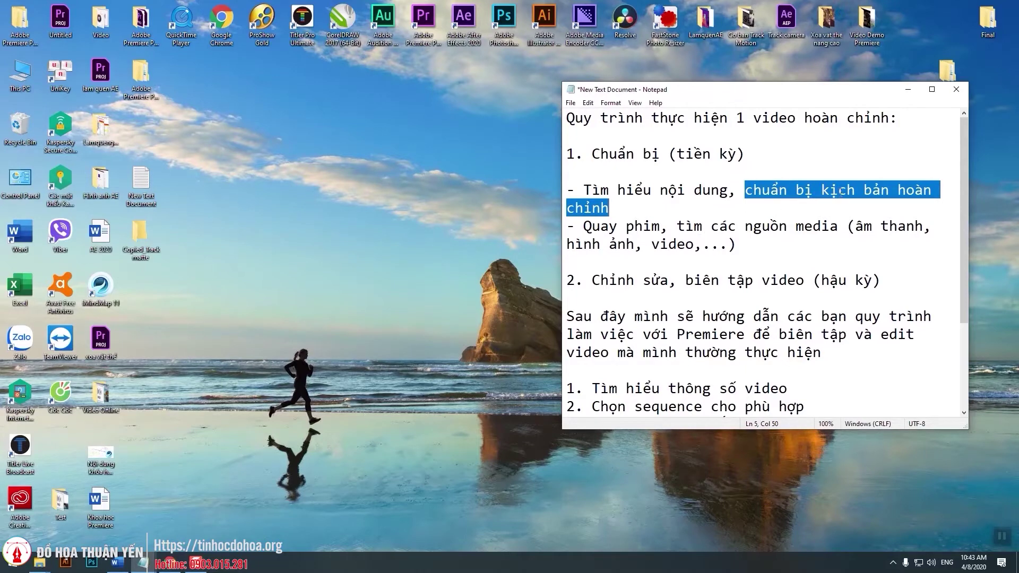
left_click_drag(822, 190, 881, 190)
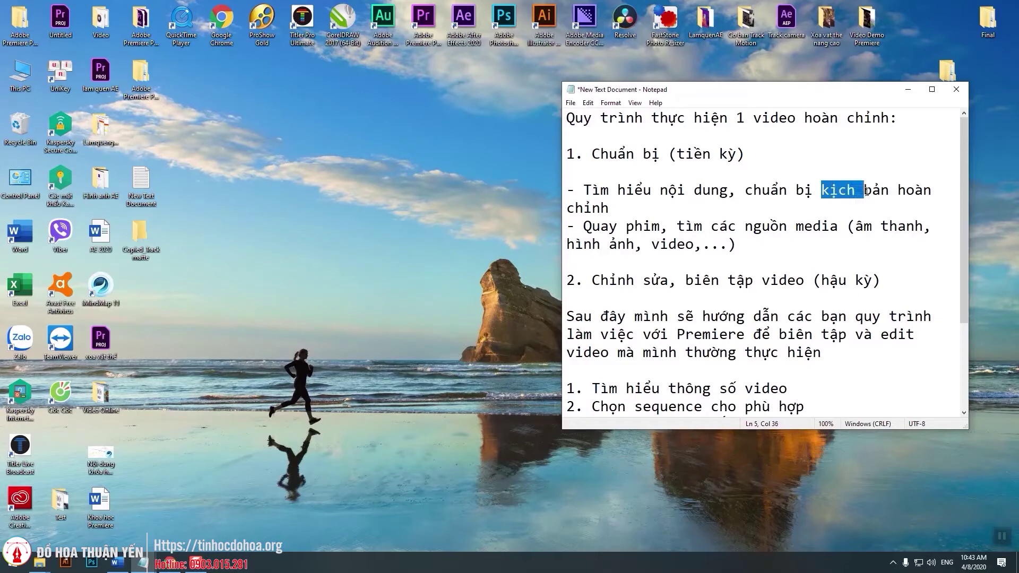
left_click_drag(880, 190, 890, 190)
left_click(826, 191)
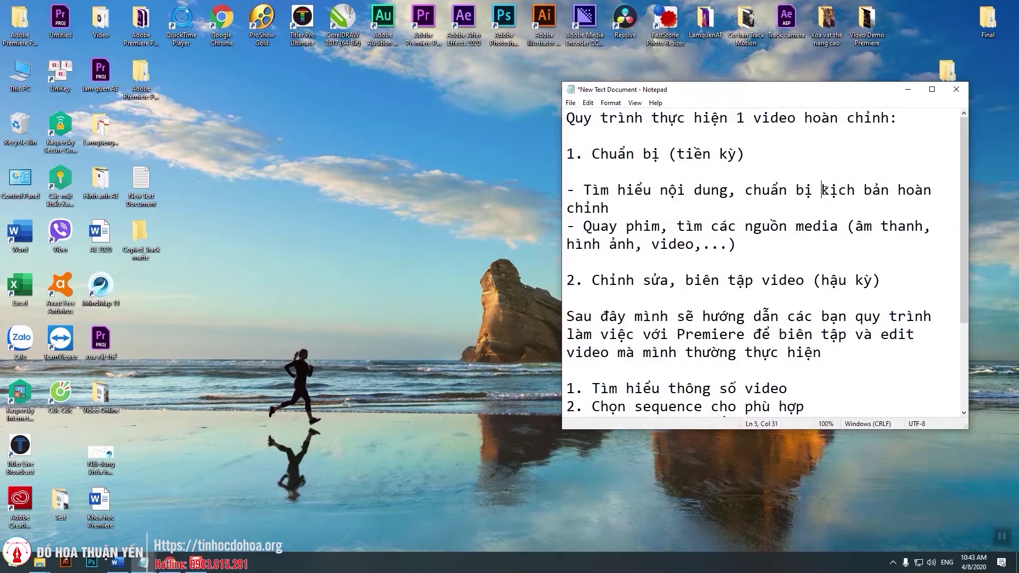
left_click_drag(885, 189, 821, 190)
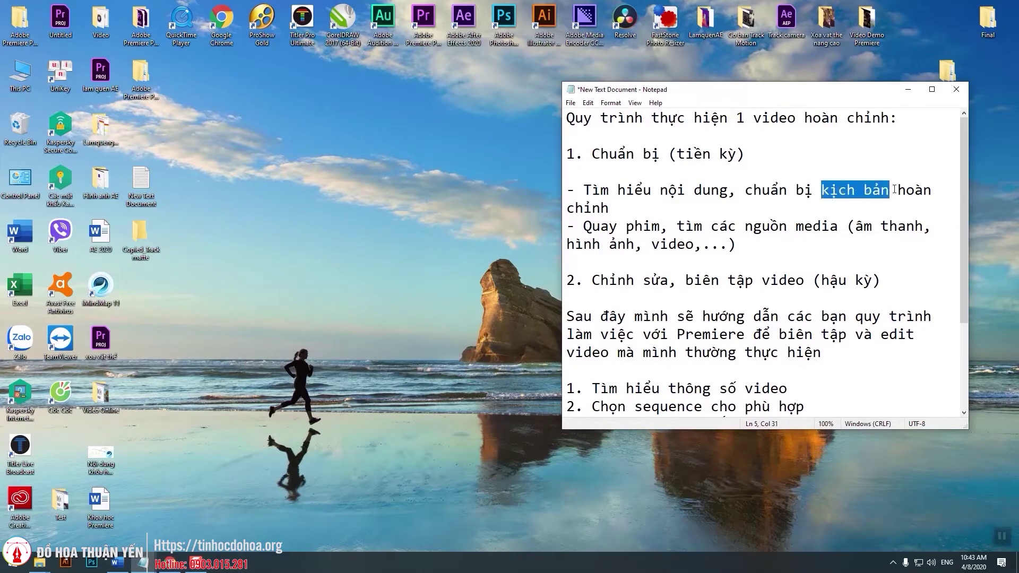
left_click(897, 189)
left_click_drag(890, 190, 821, 195)
left_click_drag(748, 255, 567, 191)
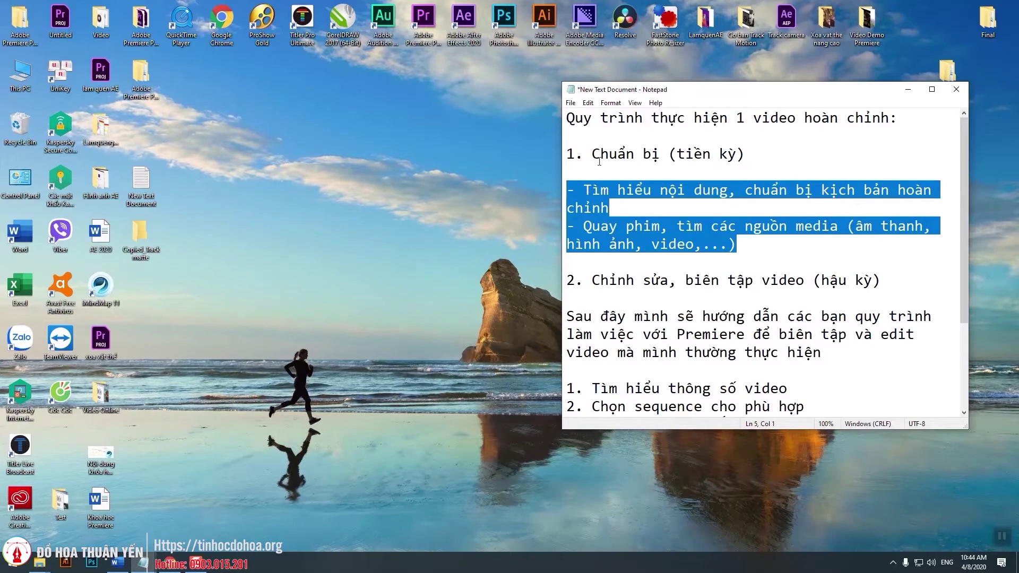
left_click(591, 190)
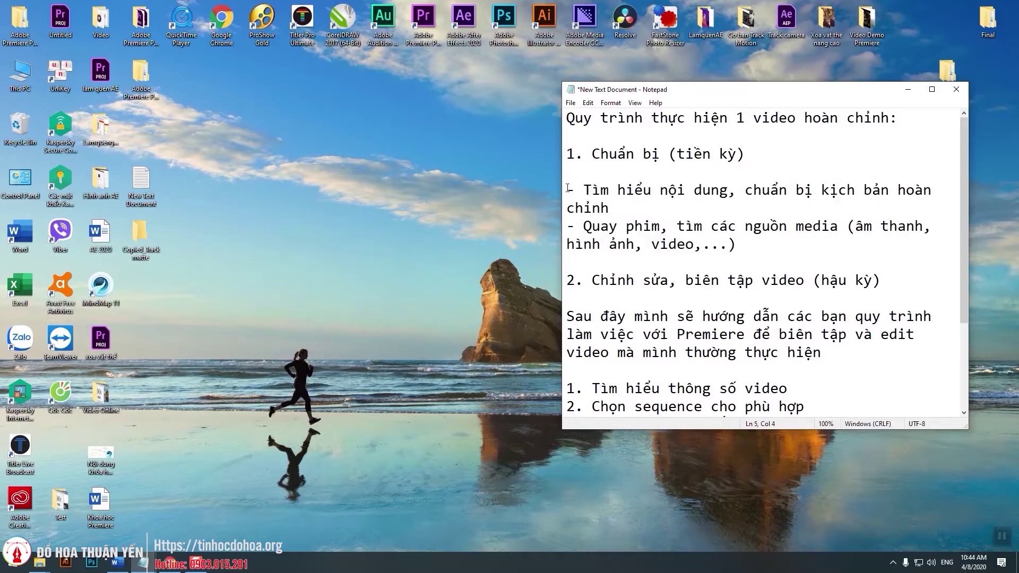
left_click_drag(568, 190, 751, 244)
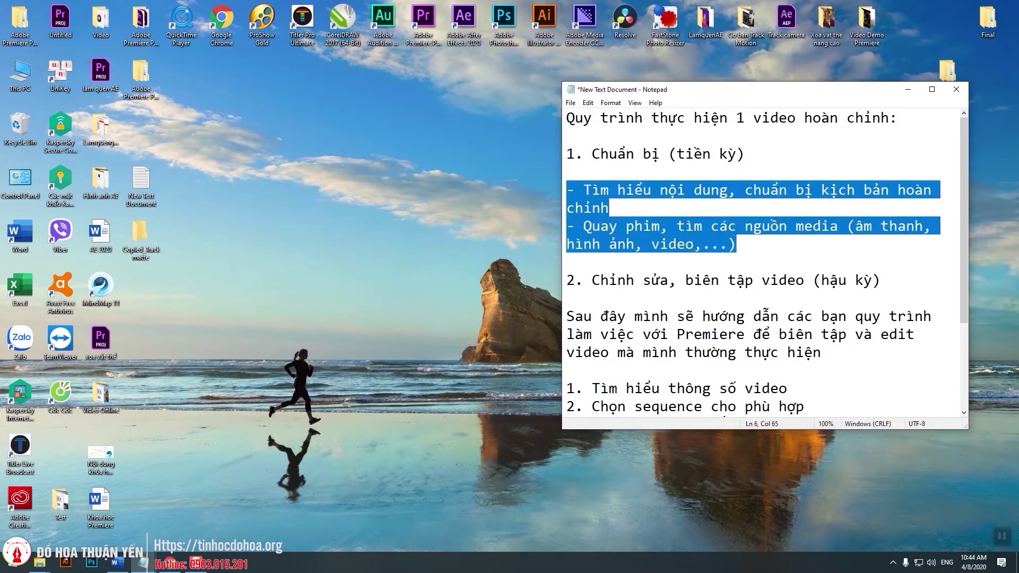
scroll(716, 214, "down", 1)
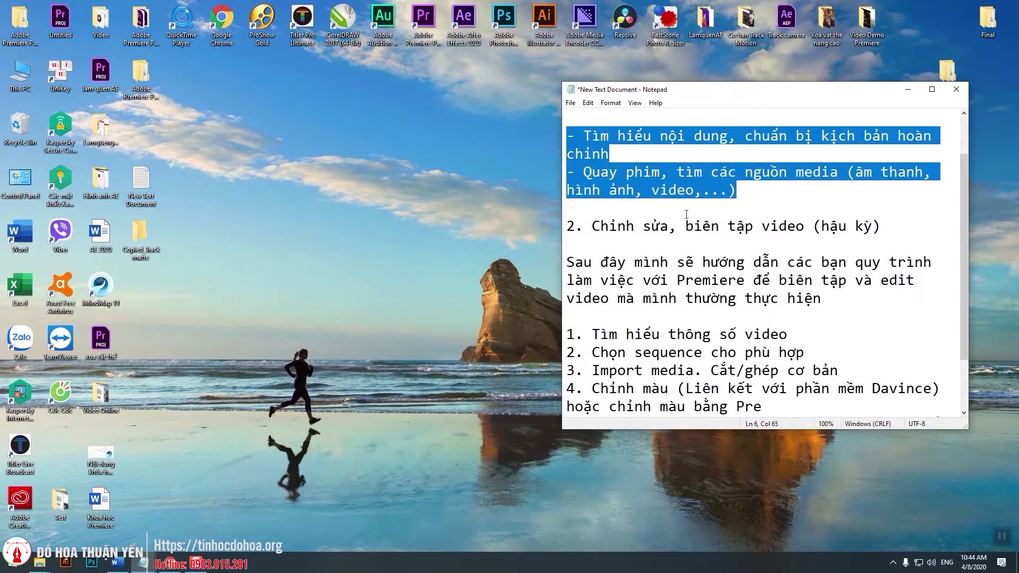
scroll(690, 218, "up", 1)
mouse_move(566, 281)
left_mouse_down()
mouse_move(867, 282)
mouse_move(565, 283)
left_mouse_up()
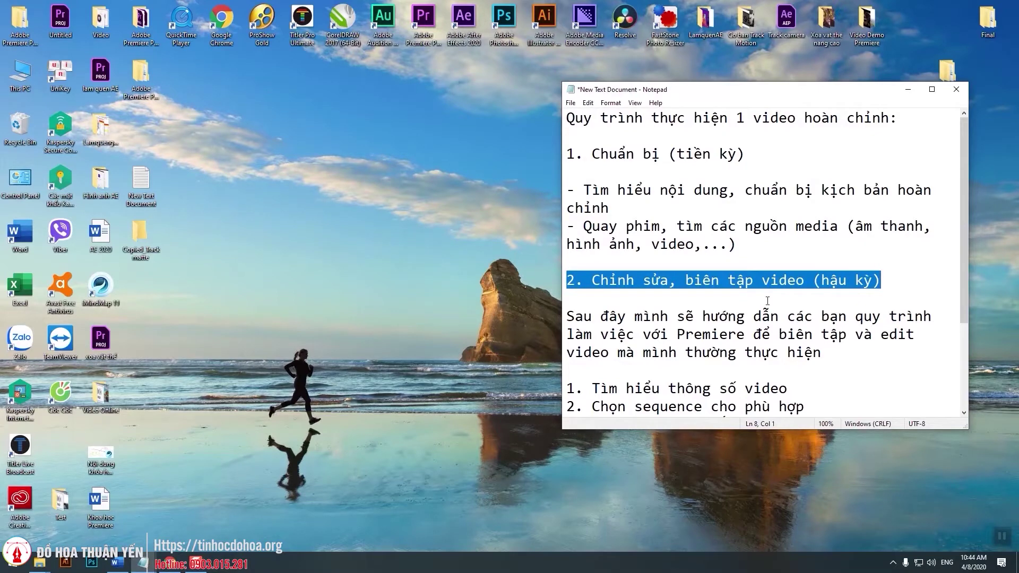
scroll(764, 283, "down", 2)
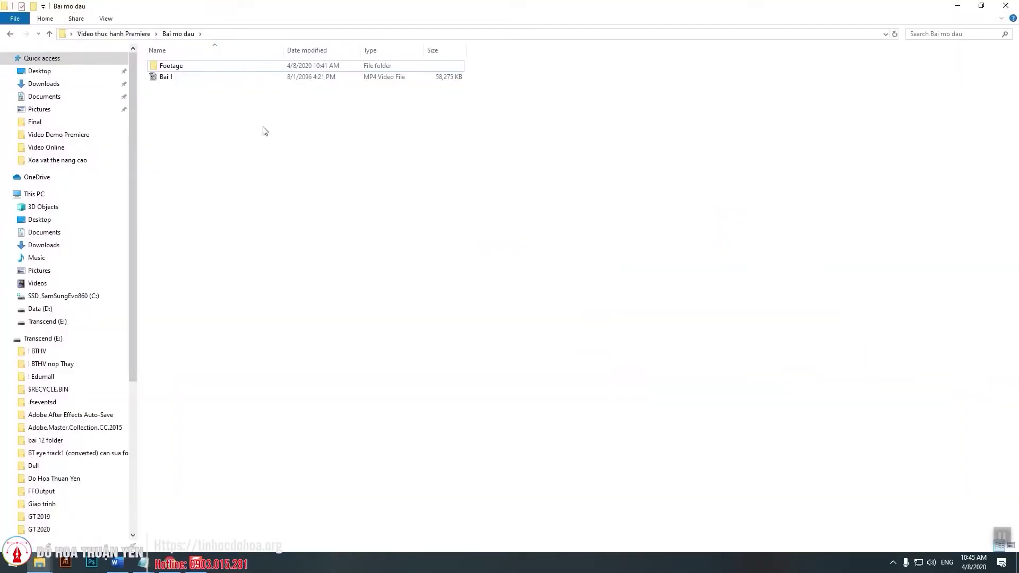
Open the Footage folder and drag-select the two Nha Trang flycam videos
double_click(177, 69)
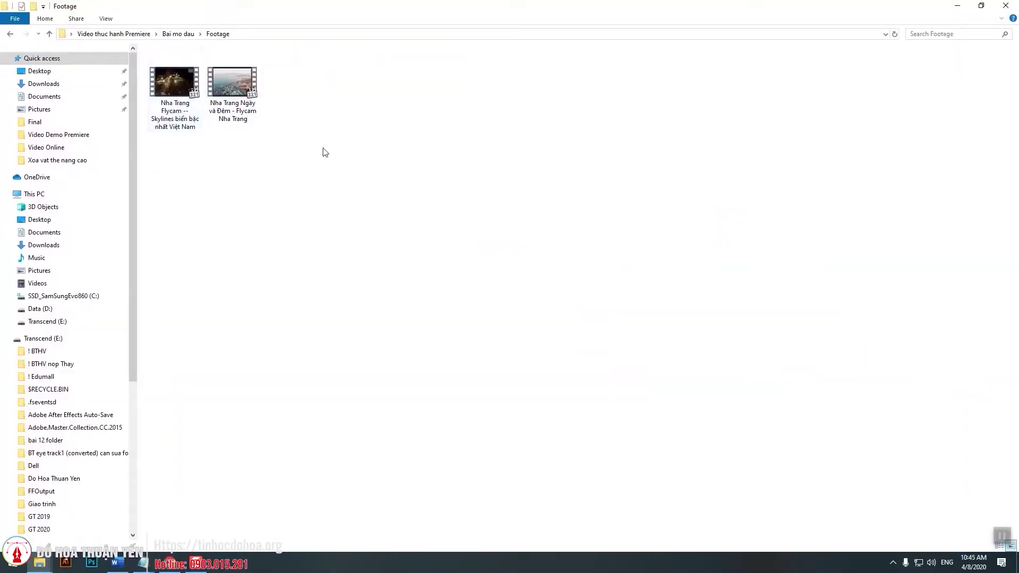
left_click_drag(262, 169, 146, 48)
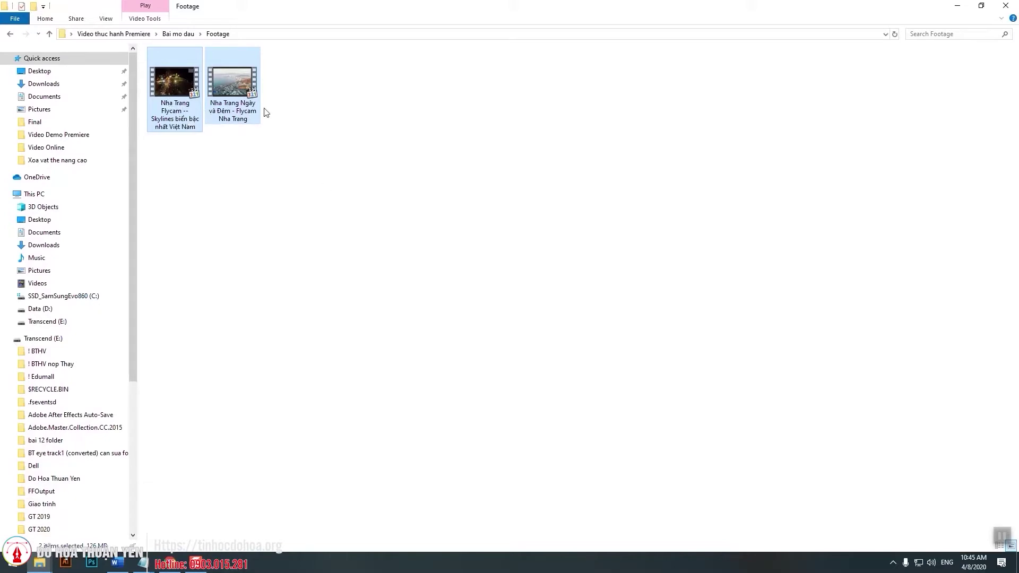
left_click(263, 146)
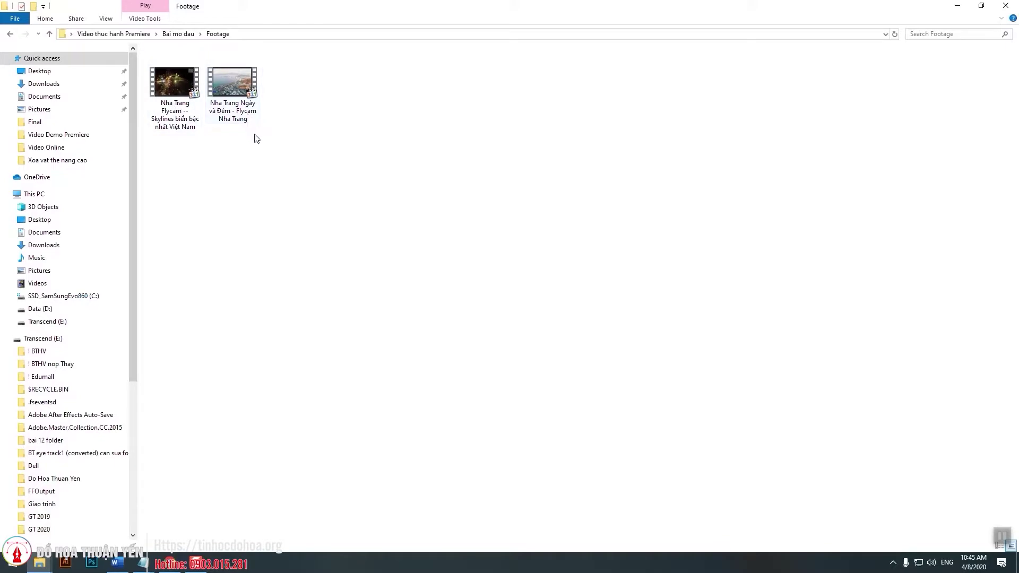
left_click_drag(255, 137, 160, 84)
left_click(404, 187)
left_click_drag(278, 138, 159, 74)
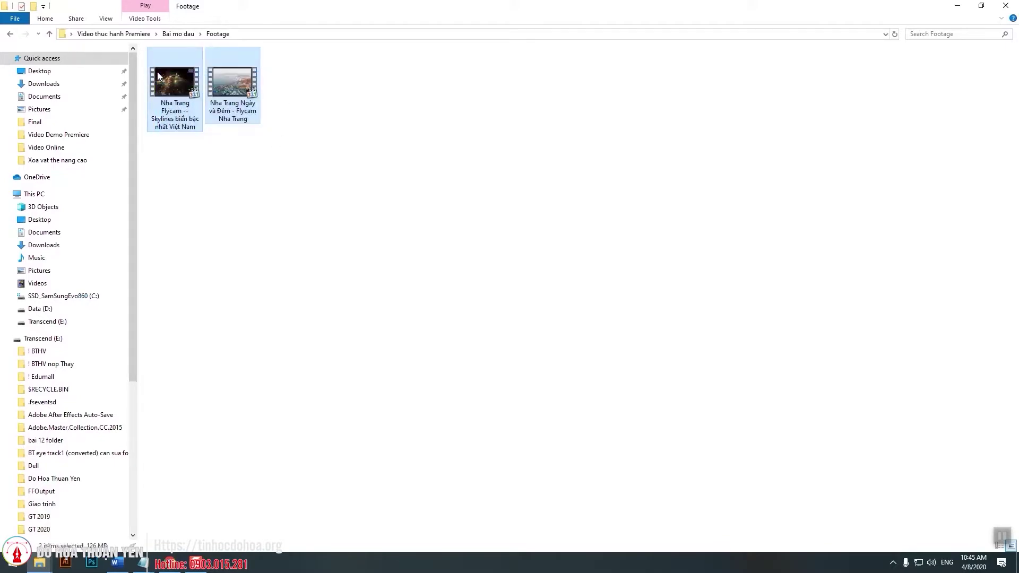
left_click(318, 152)
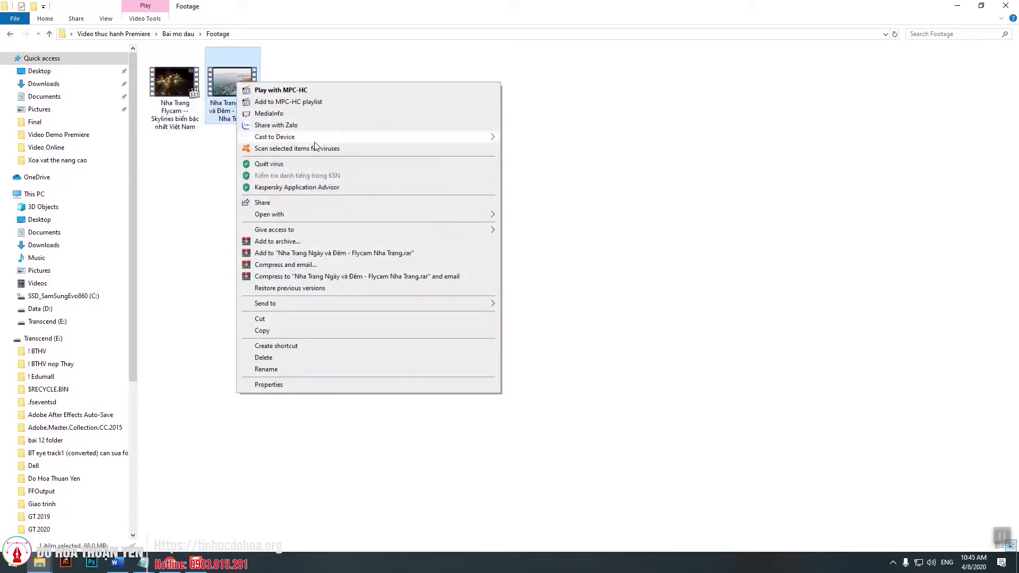
Check the Ngày và Đêm video in MediaInfo (1280×720, 29.970 fps), then close it
left_click(290, 114)
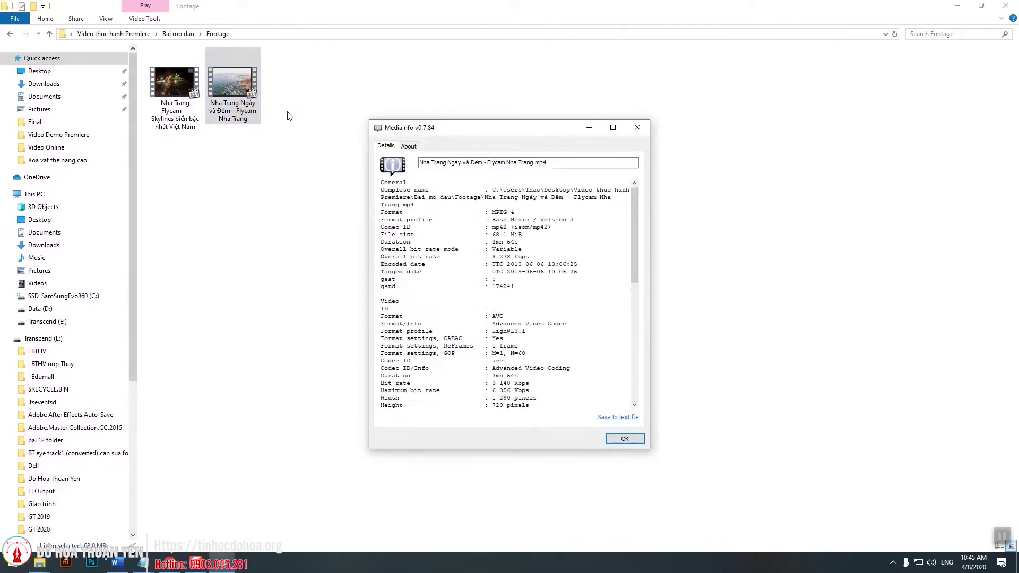
scroll(549, 301, "down", 6)
scroll(550, 301, "down", 4)
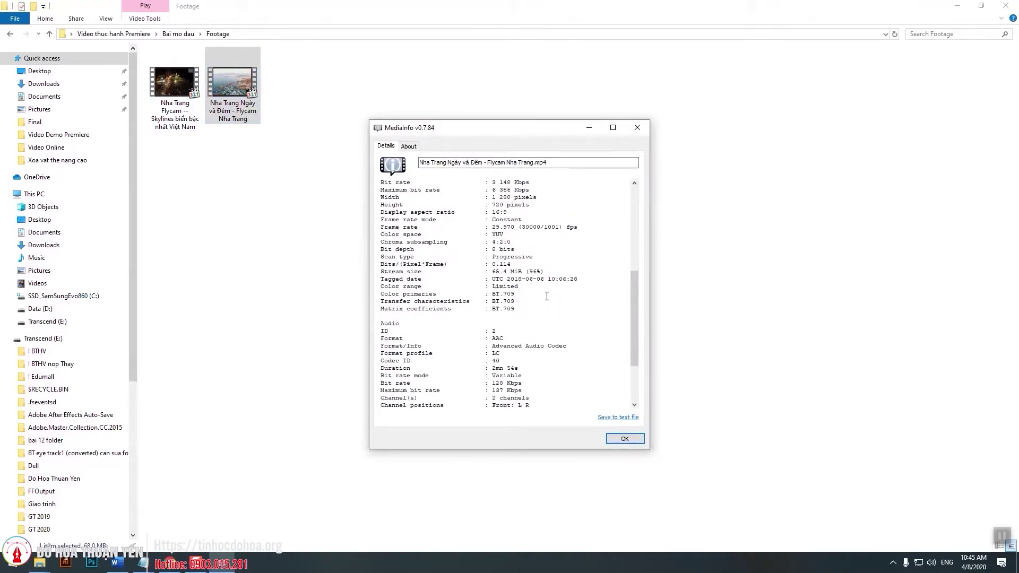
scroll(550, 301, "down", 3)
scroll(548, 299, "up", 2)
scroll(546, 296, "up", 1)
left_click_drag(380, 197, 545, 201)
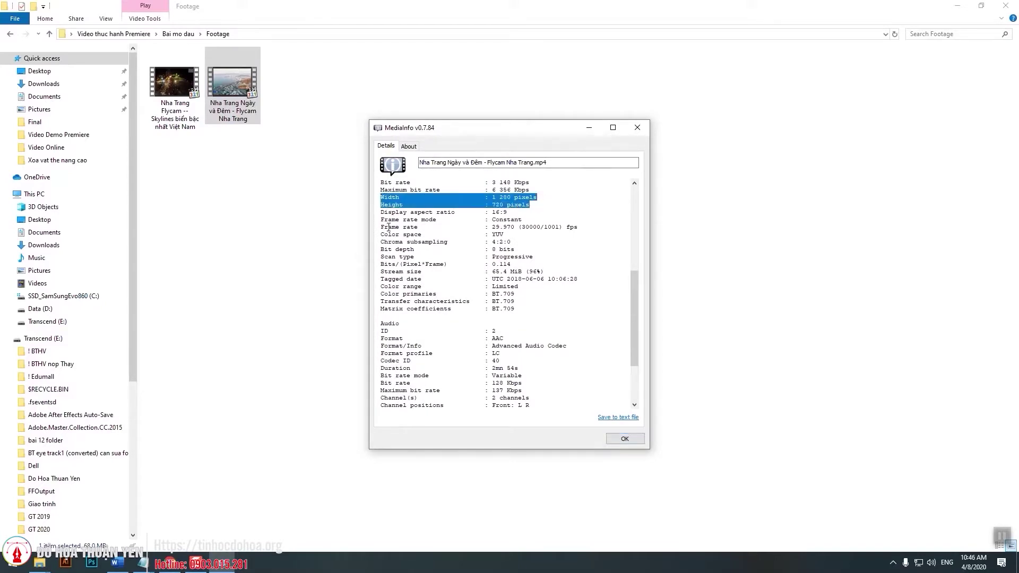
left_click_drag(381, 227, 582, 226)
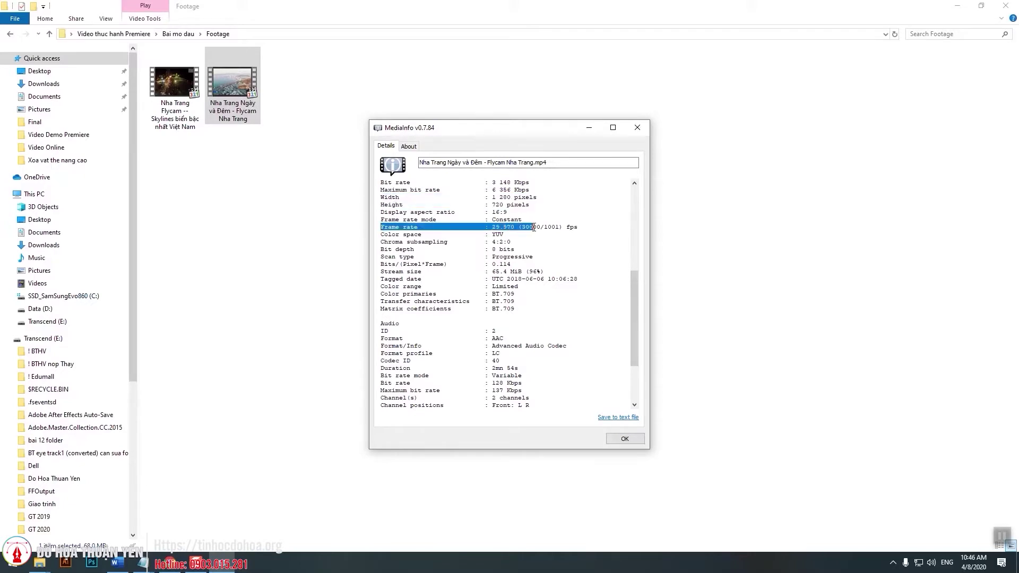
left_click(581, 128)
right_click(578, 117)
Create a new text document in Footage and type 'HD 1280*720 29.97'
mouse_move(624, 244)
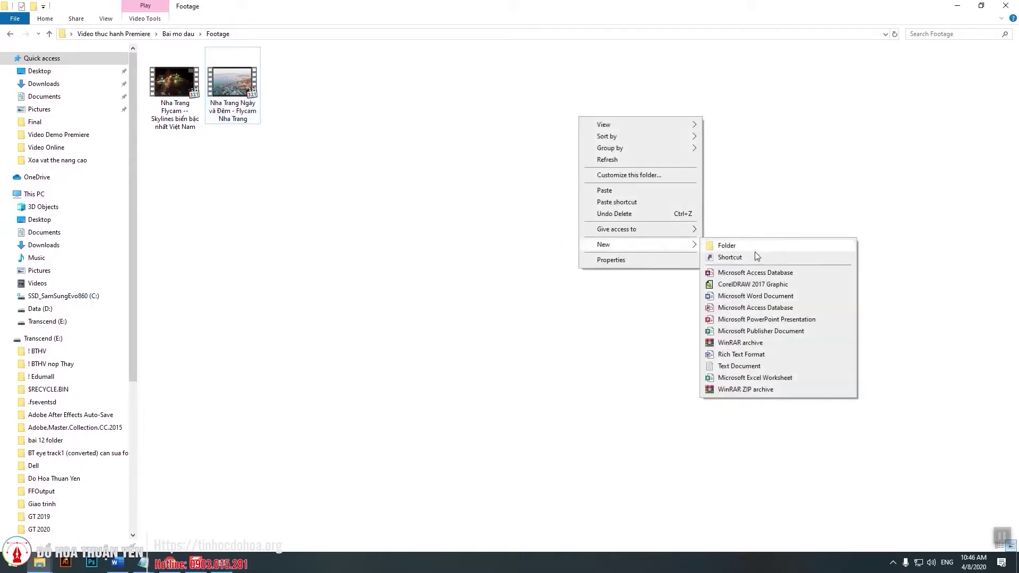
left_click(748, 356)
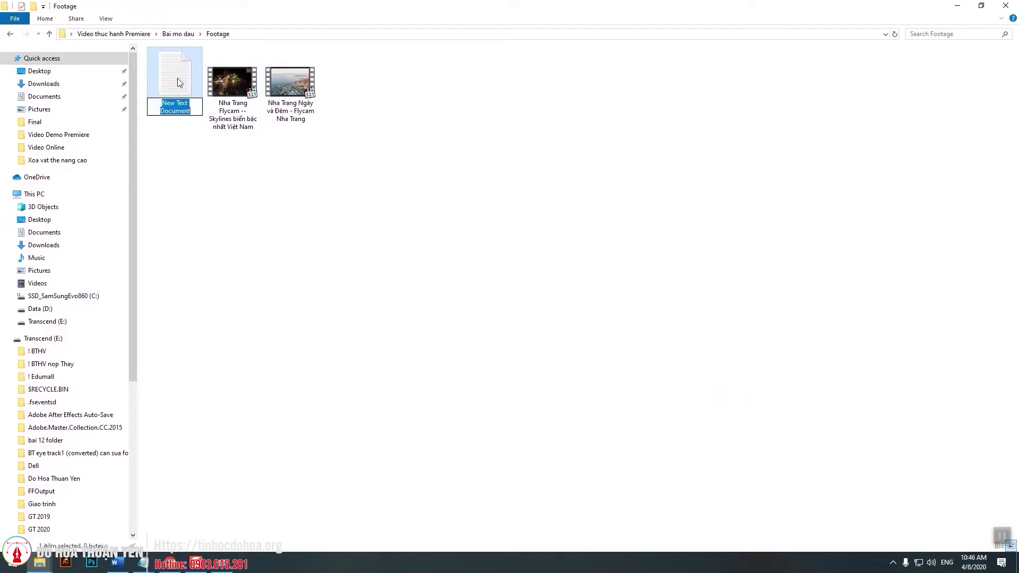
double_click(179, 80)
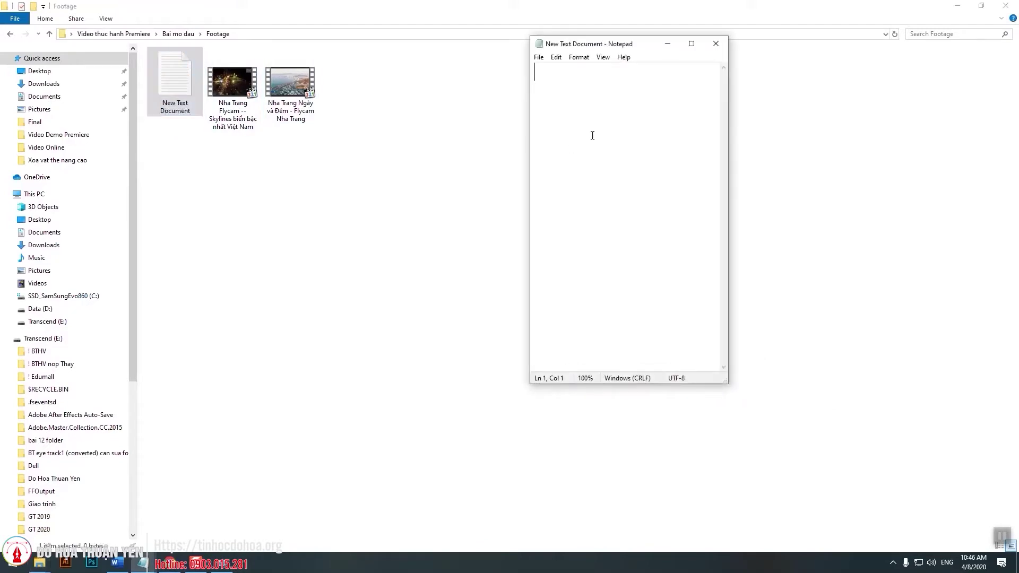
type("HD 1280*720")
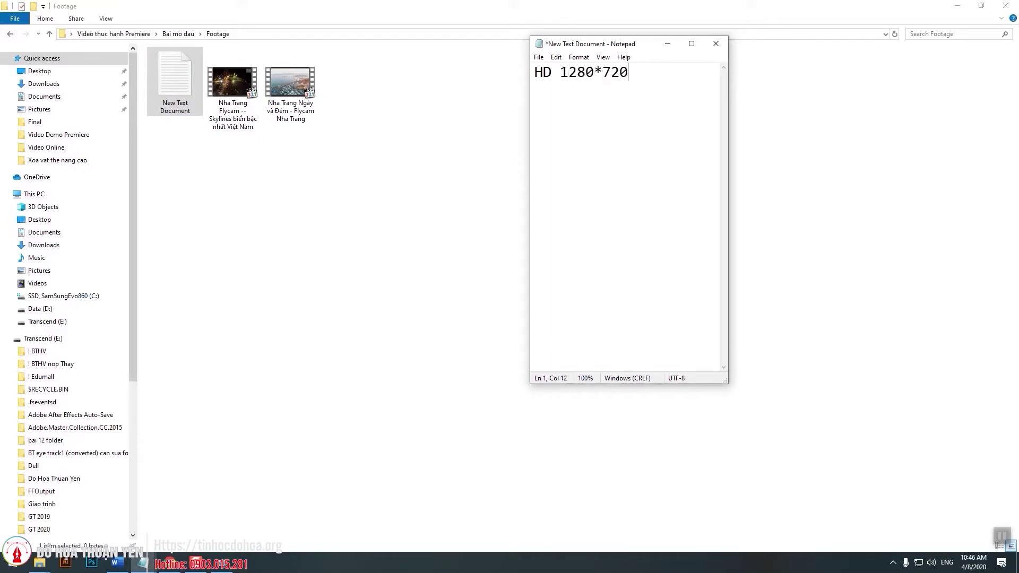
type(" 29.97")
Insert 'f/s' before 29.97 and add the line '1280*720 25f 50f 60f 120f'
left_click_drag(630, 72, 562, 74)
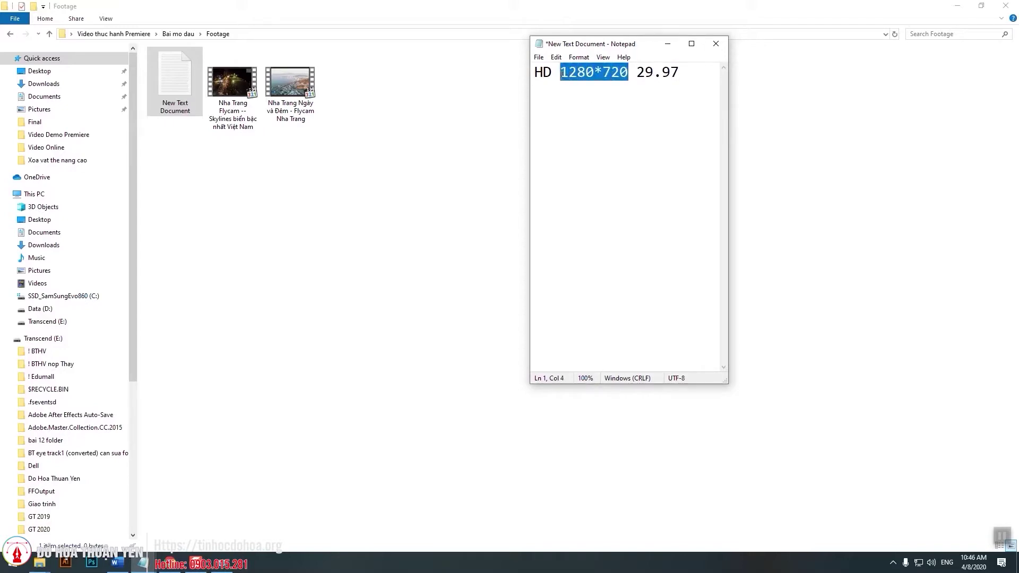
left_click_drag(681, 72, 637, 72)
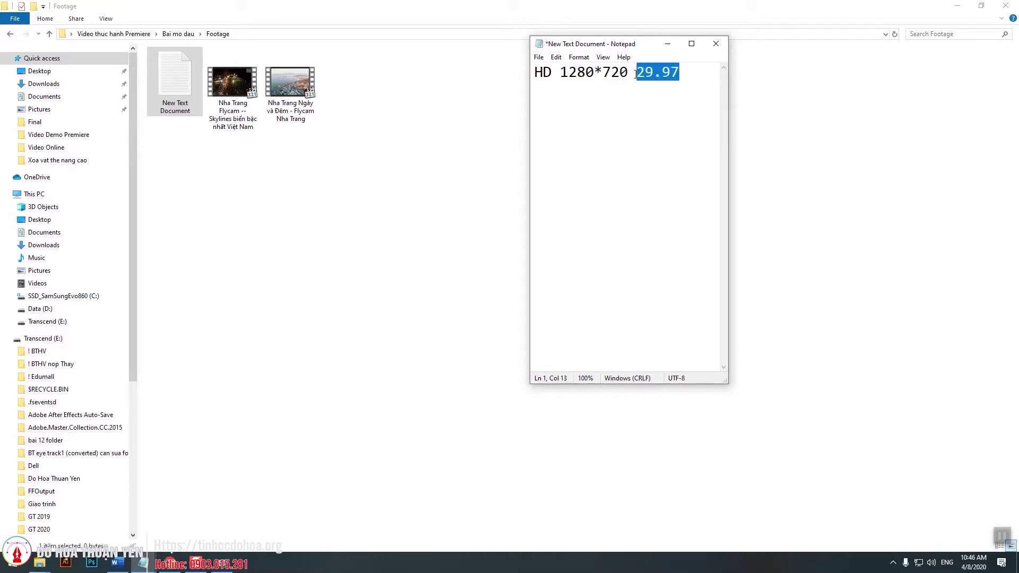
left_click(700, 72)
left_click(639, 73)
type("f")
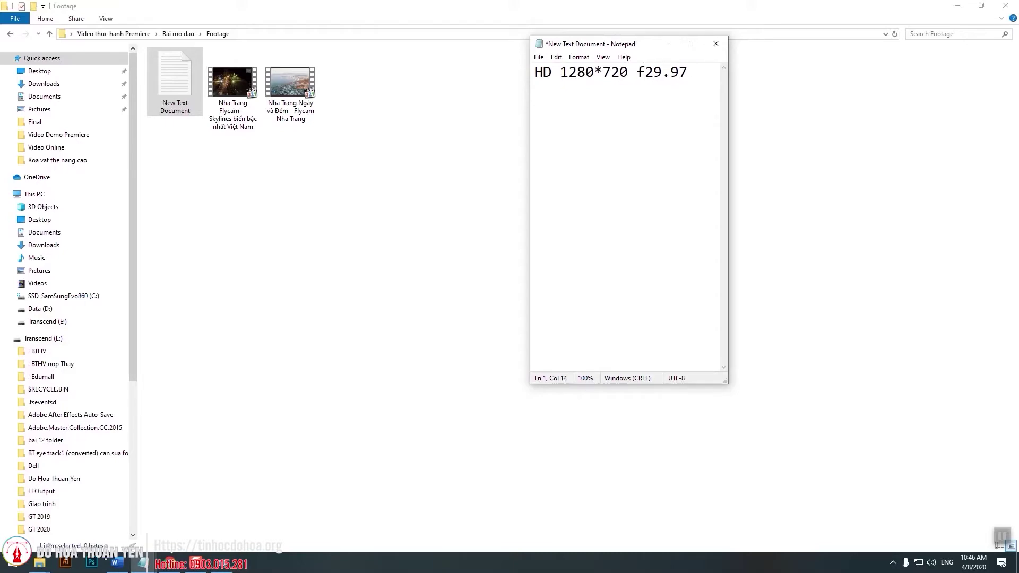
type("/s")
left_click(717, 78)
type("1280*720")
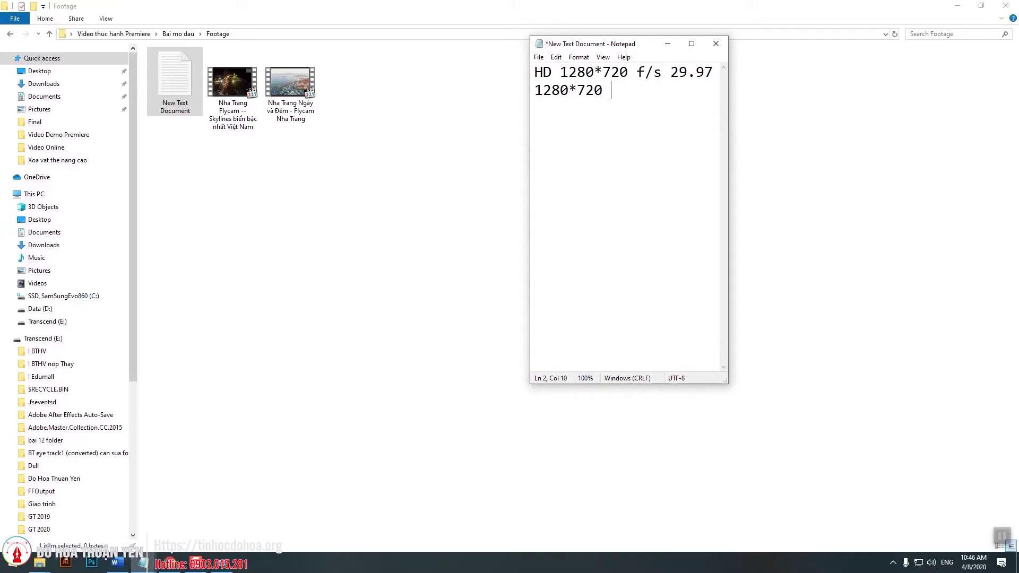
type(" 25f")
type(" 50f 60f")
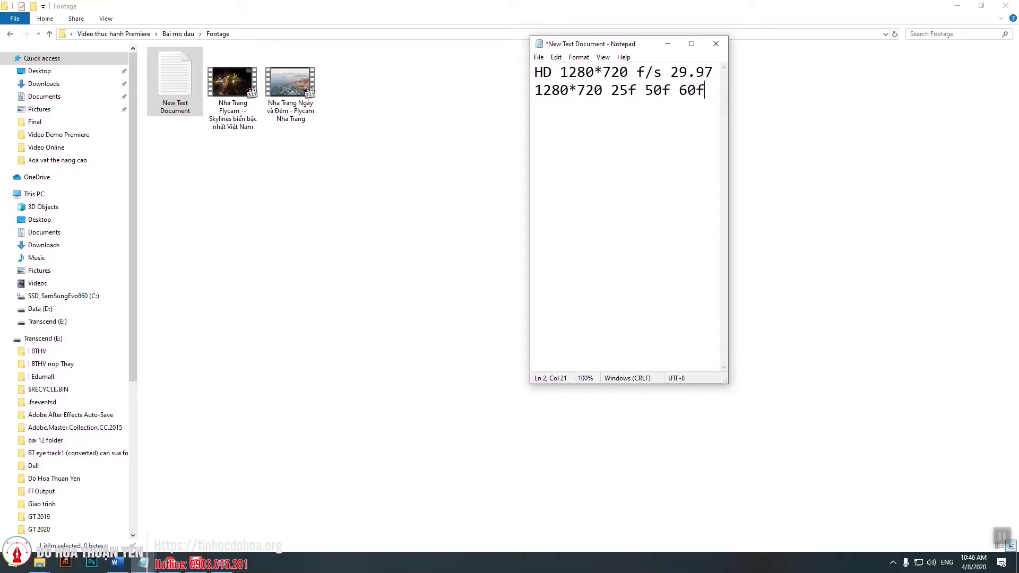
type(" 120f")
Add the lines 'Full HD 1920*1080' and '2K 4K 8K' to the notes
key("Return")
type("FU")
key("BackSpace")
type("ull HD ")
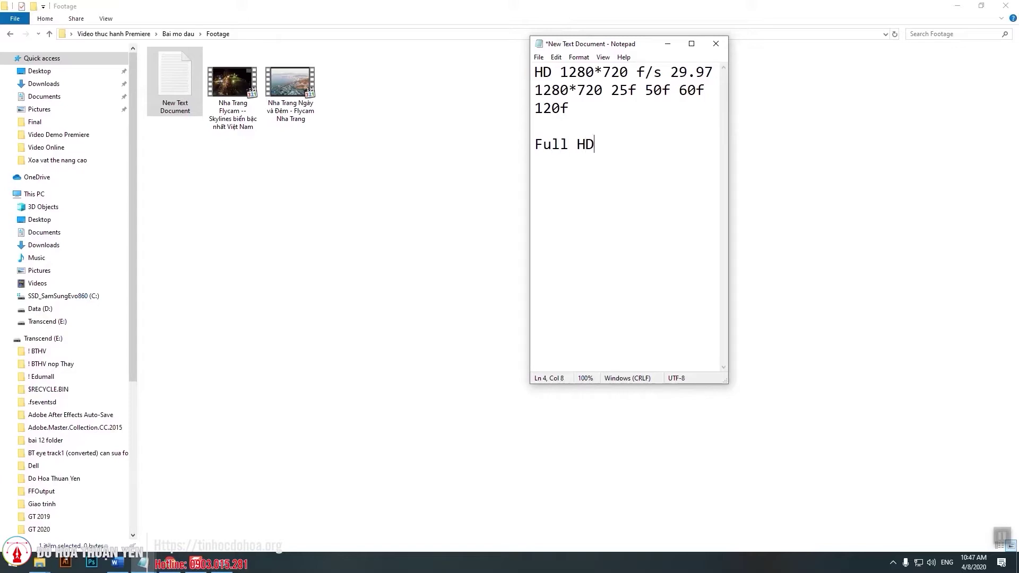
type("1920*1080 ")
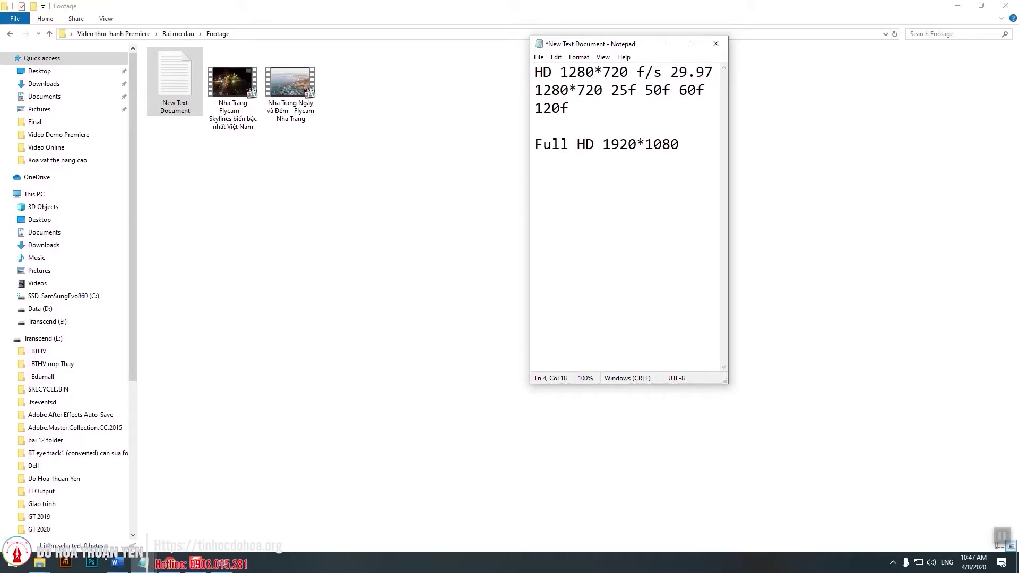
type("2K 4K ")
type("8k")
key("BackSpace")
type("K")
Add a closing line '-> tao Seq' below the resolution lines
left_click(646, 144)
left_click_drag(681, 144, 533, 145)
left_click(642, 167)
key("Return")
type("> tao SEq")
key("BackSpace")
key("BackSpace")
type("eq")
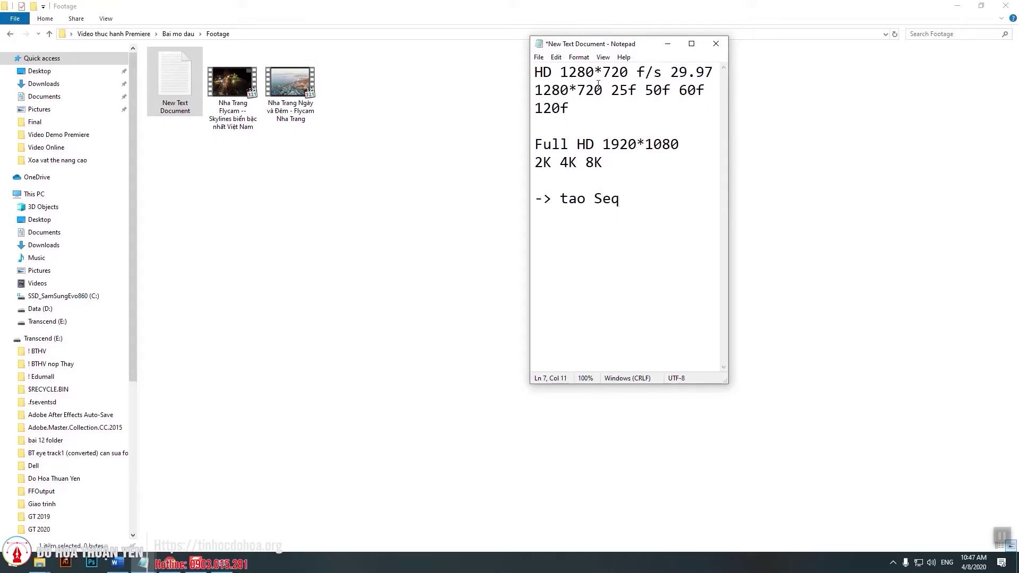
left_click_drag(671, 72, 724, 68)
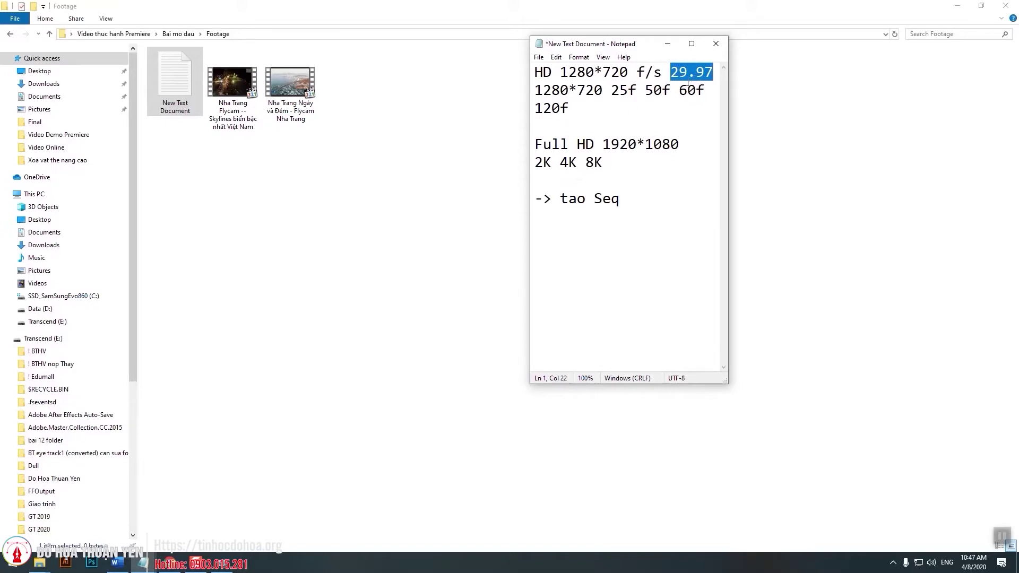
left_click(672, 74)
left_click_drag(672, 75, 713, 74)
left_click_drag(645, 91, 662, 92)
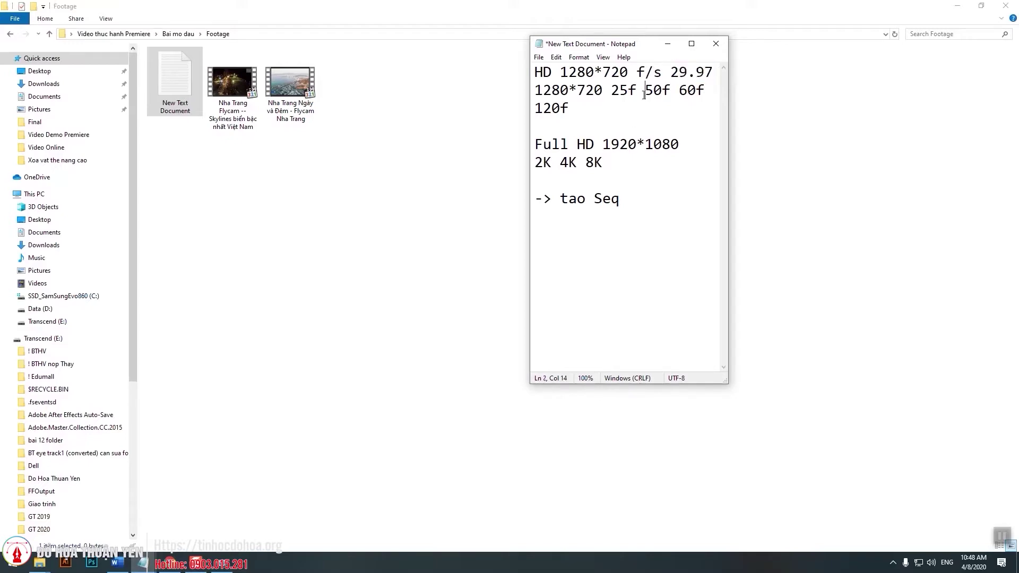
double_click(582, 112)
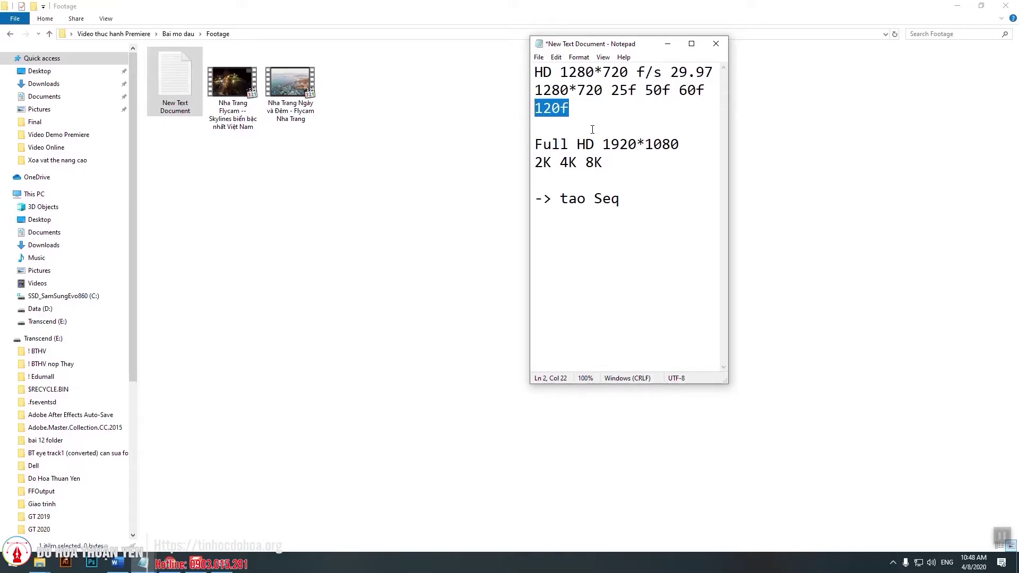
left_click(678, 73)
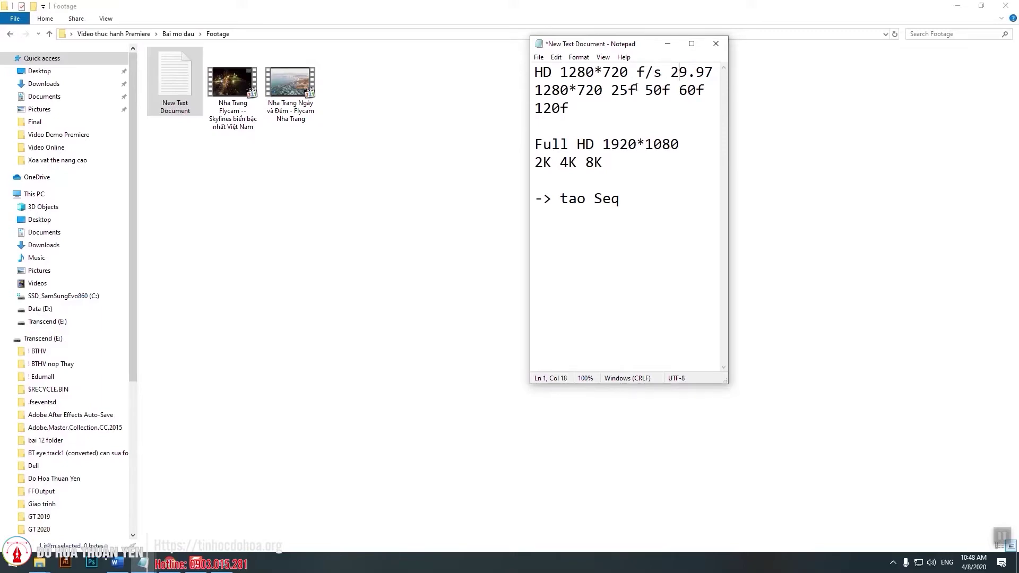
left_click_drag(539, 76, 646, 74)
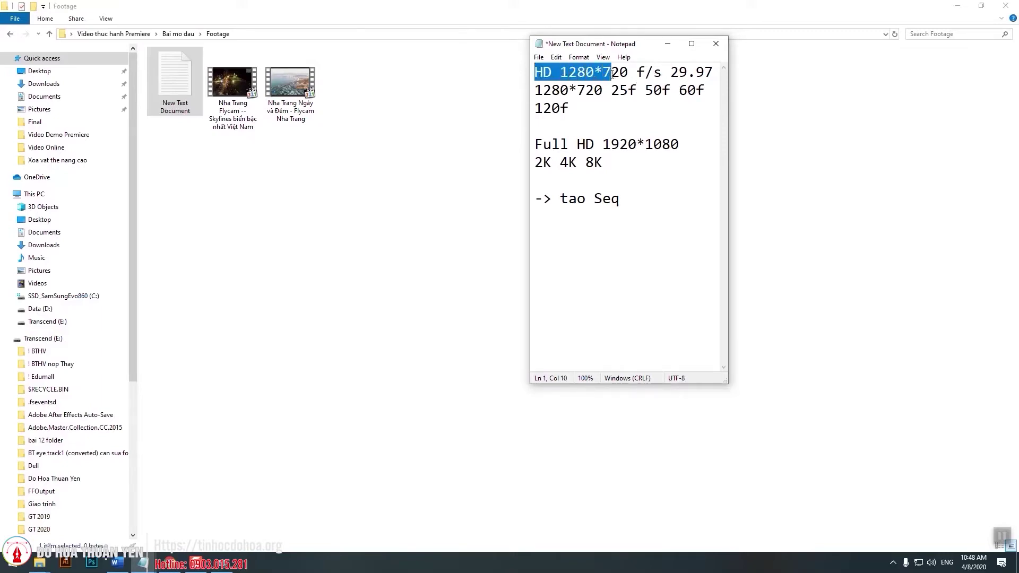
left_click_drag(636, 73, 717, 73)
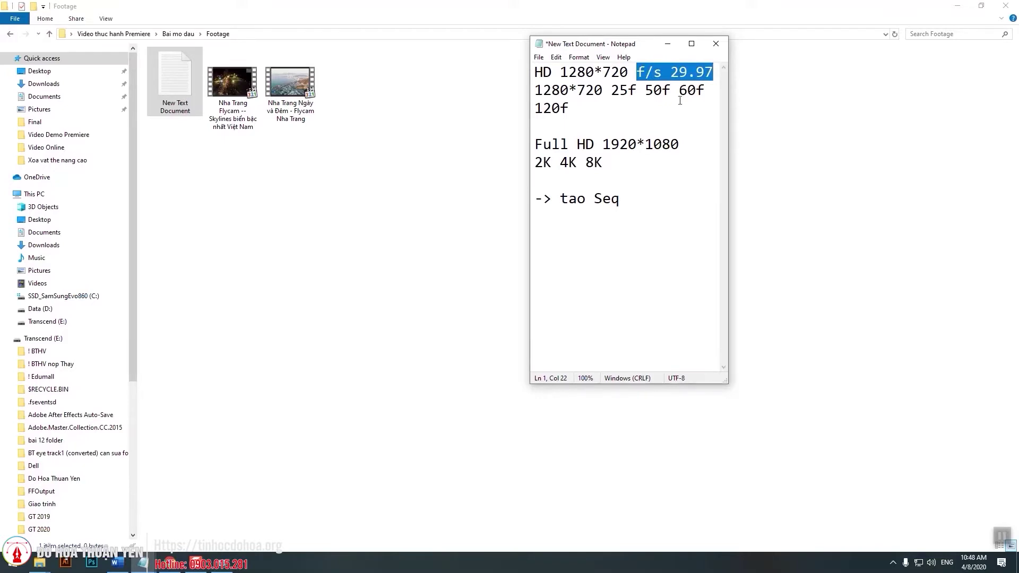
left_click(677, 73)
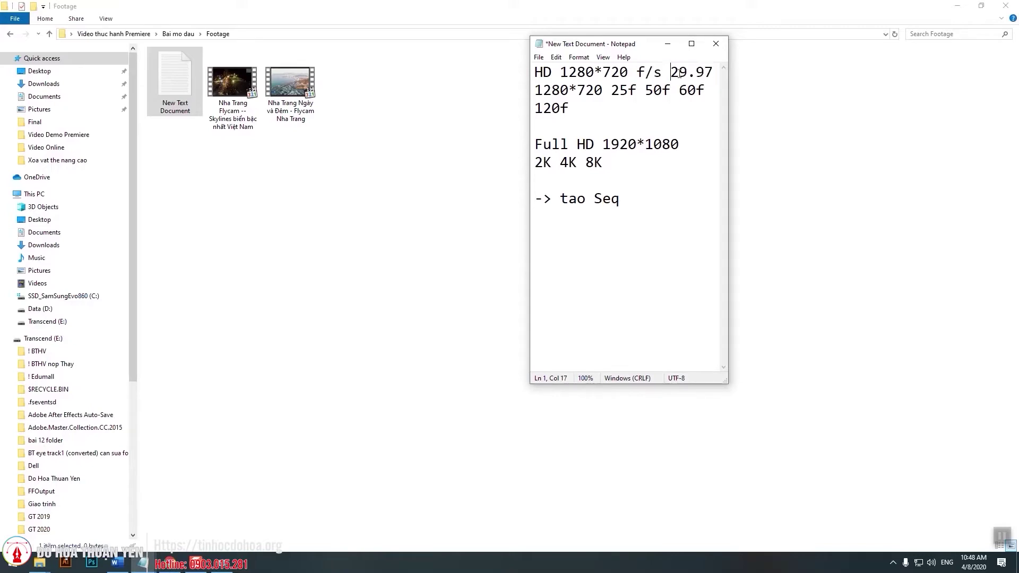
left_click_drag(673, 73, 710, 72)
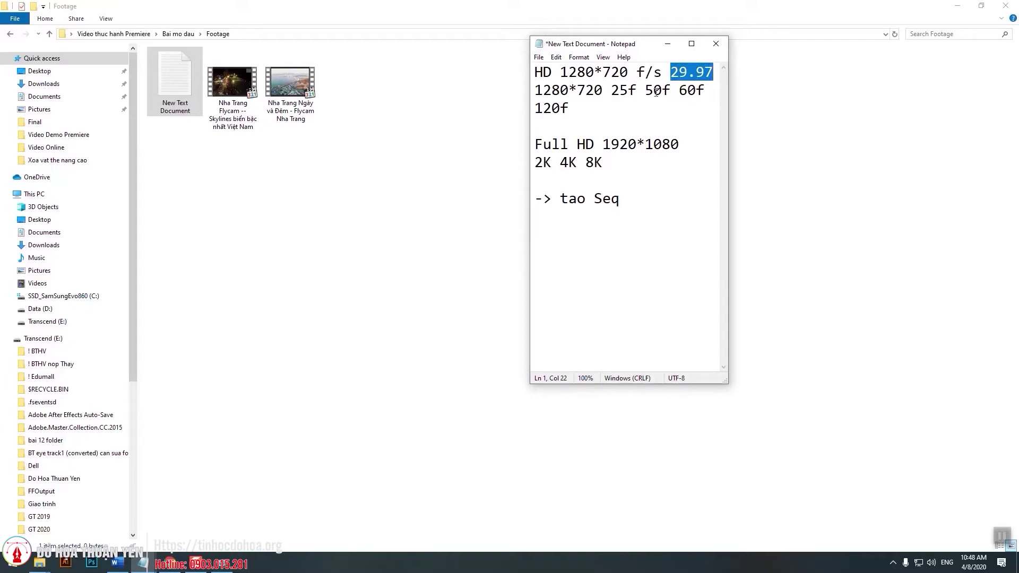
left_click(636, 197)
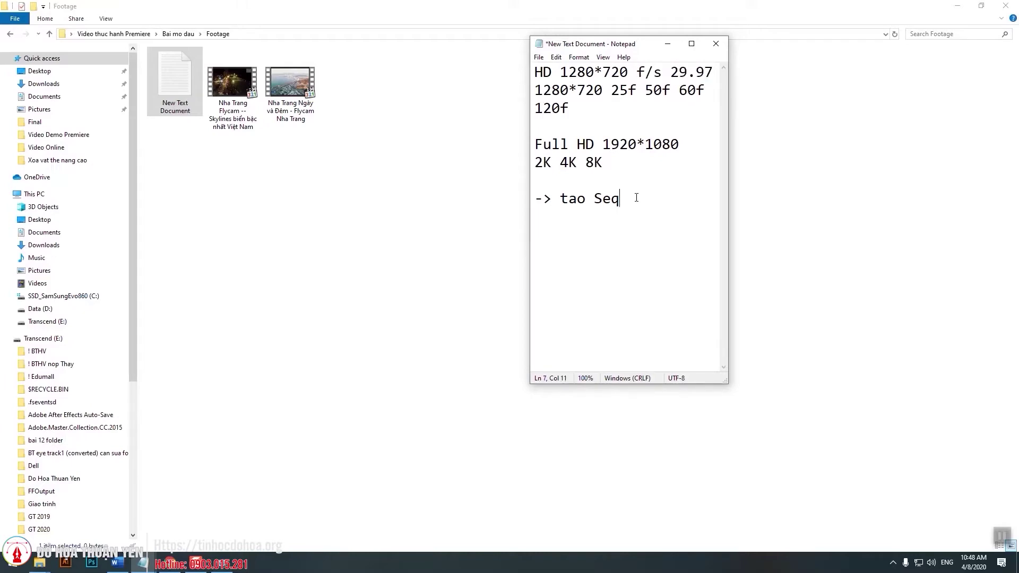
Add 'Dien thoai', 'may quay' and 'Flycam' as separate lines in the notes
key("Return")
key("Return")
type("Dien thoai")
key("Return")
type("may quay ")
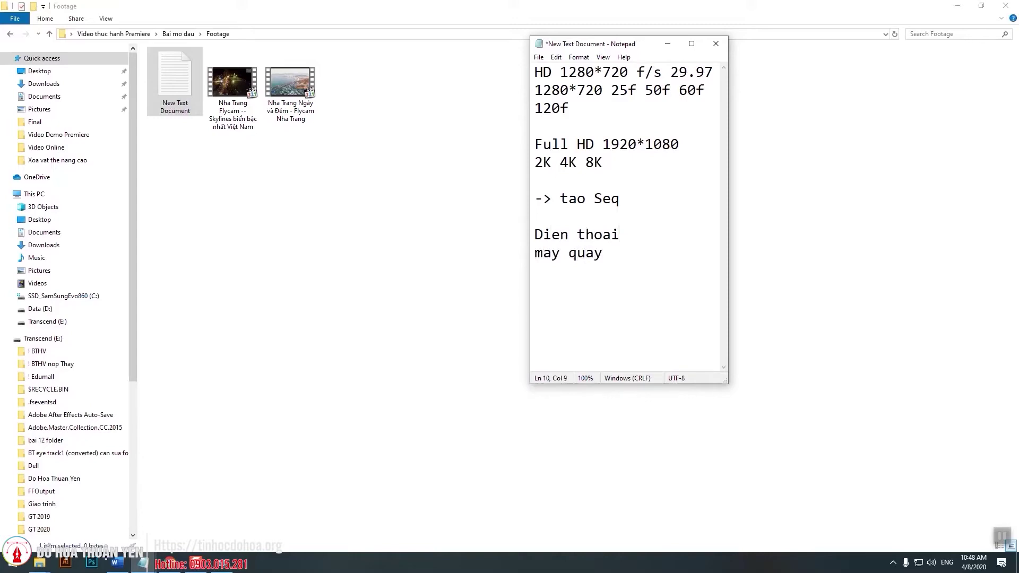
type("Fly")
key("BackSpace")
type("cam")
left_click(611, 252)
key("Return")
Highlight the 29.97 frame rate, then minimize Notepad to show the Footage folder
left_click(641, 232)
left_click_drag(671, 74, 716, 73)
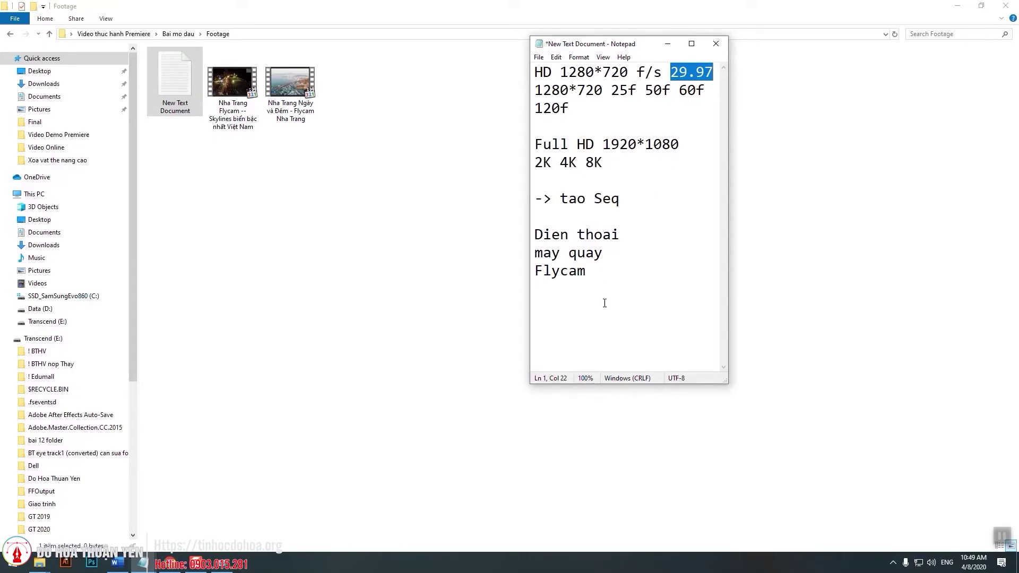
left_click(592, 276)
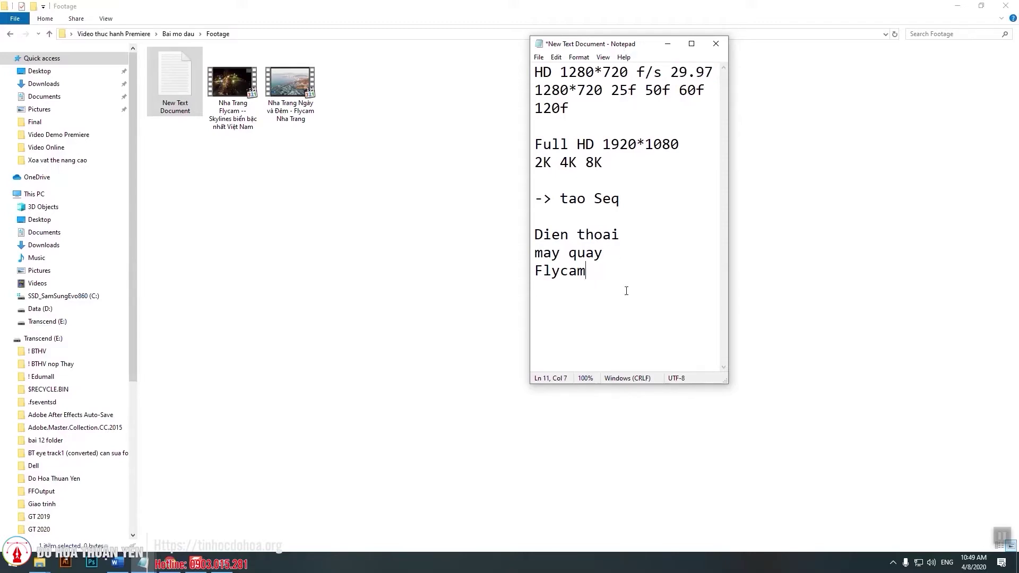
left_click(668, 43)
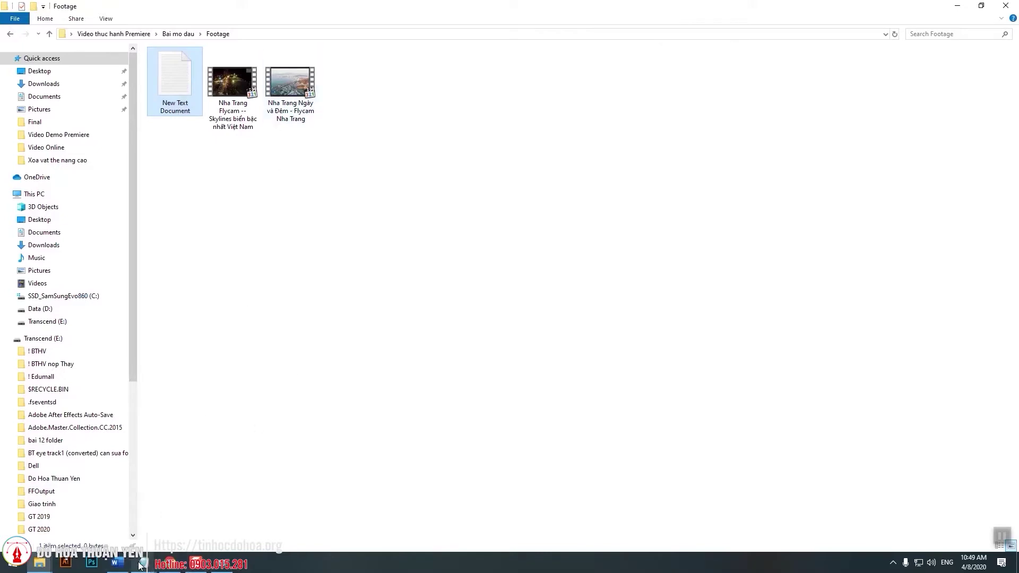
Restore both Notepad windows and highlight workflow steps on video specs and choosing a sequence
mouse_move(117, 564)
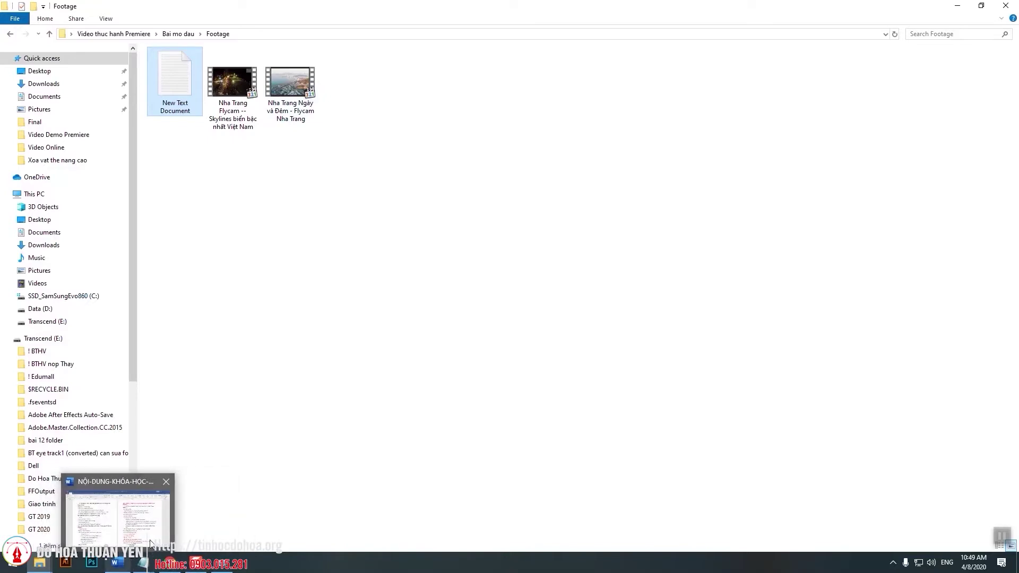
left_click(220, 512)
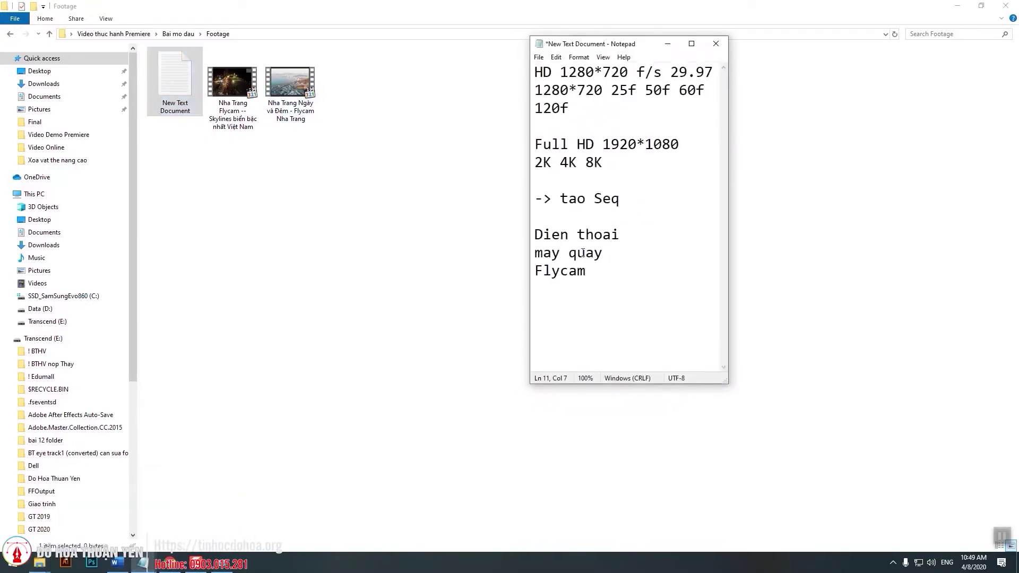
mouse_move(142, 564)
left_click(190, 529)
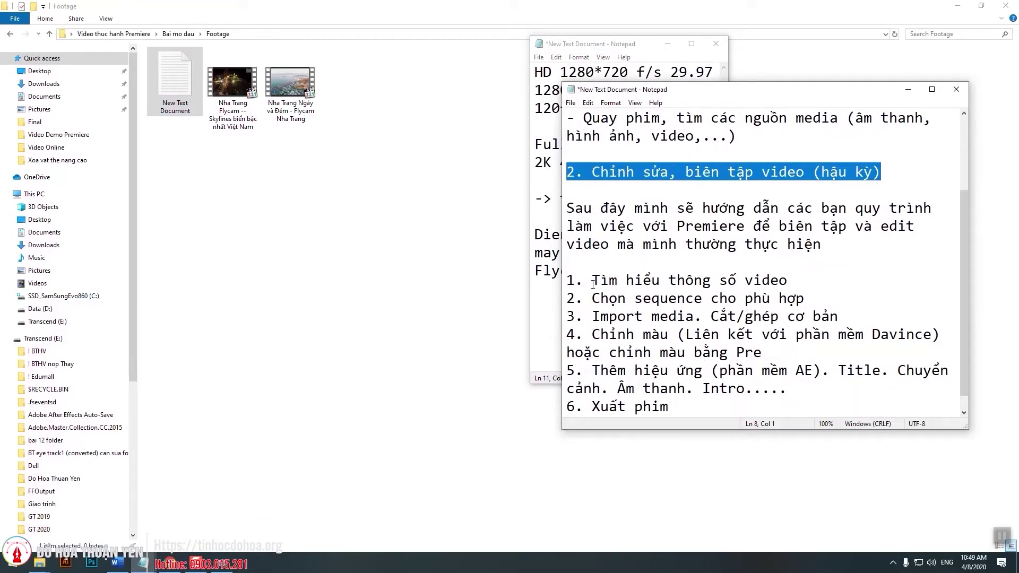
left_click_drag(593, 284, 805, 286)
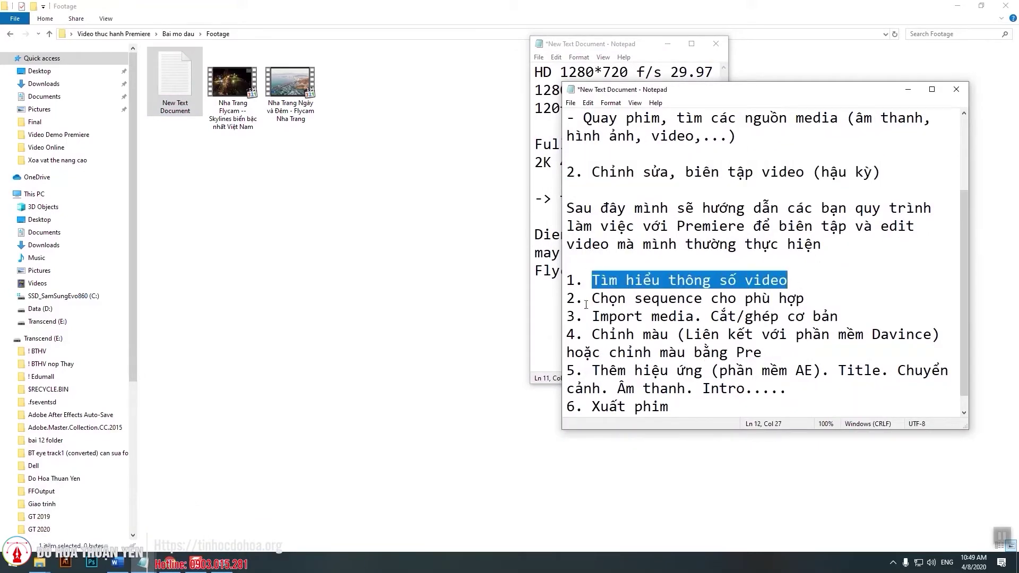
left_click_drag(584, 299, 827, 301)
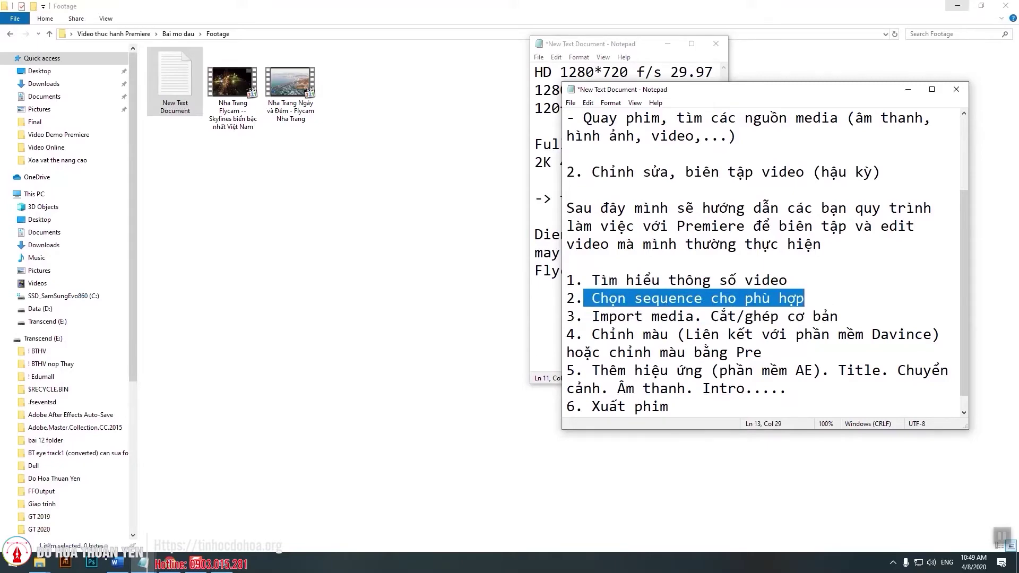
Minimize File Explorer and launch Premiere Pro from its desktop shortcut
left_click(957, 6)
left_click_drag(651, 51, 662, 111)
right_click(425, 18)
left_click(446, 24)
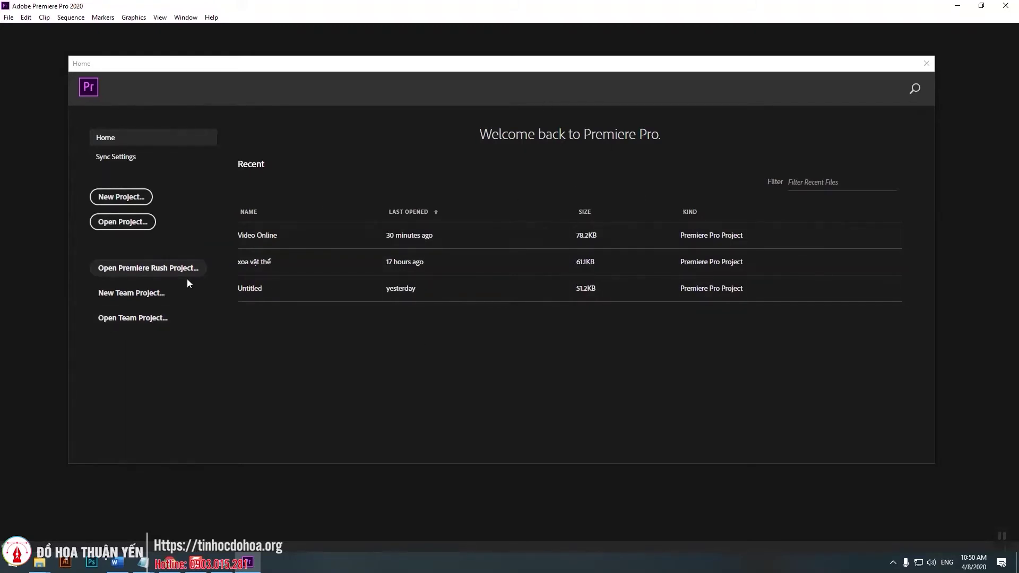
Start a new project named 'Baimodau' and browse to Desktop > Video thuc hanh Premiere > Bai mo dau
left_click(120, 201)
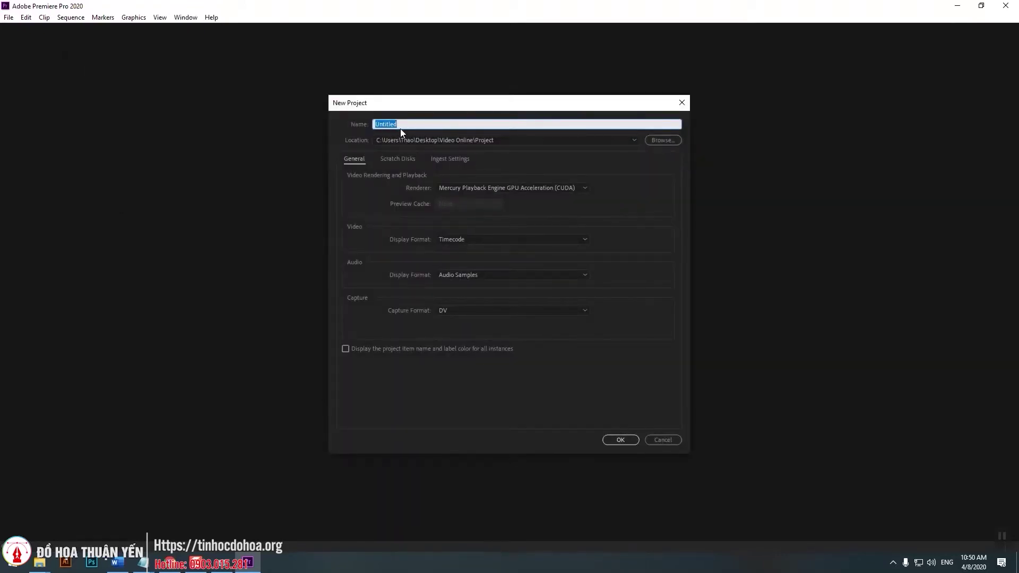
type("Baimoda")
type("u")
left_click(672, 139)
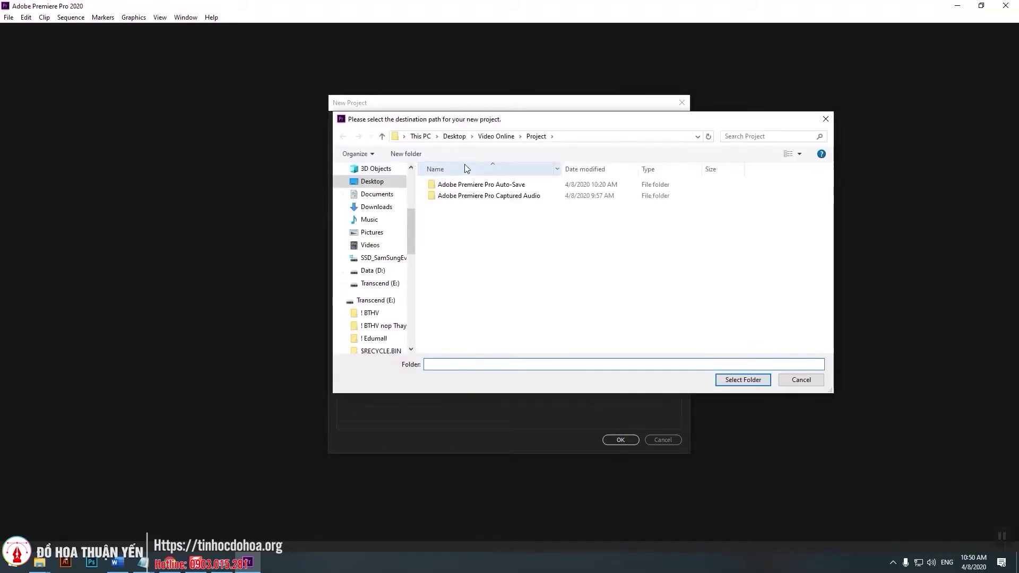
left_click(460, 136)
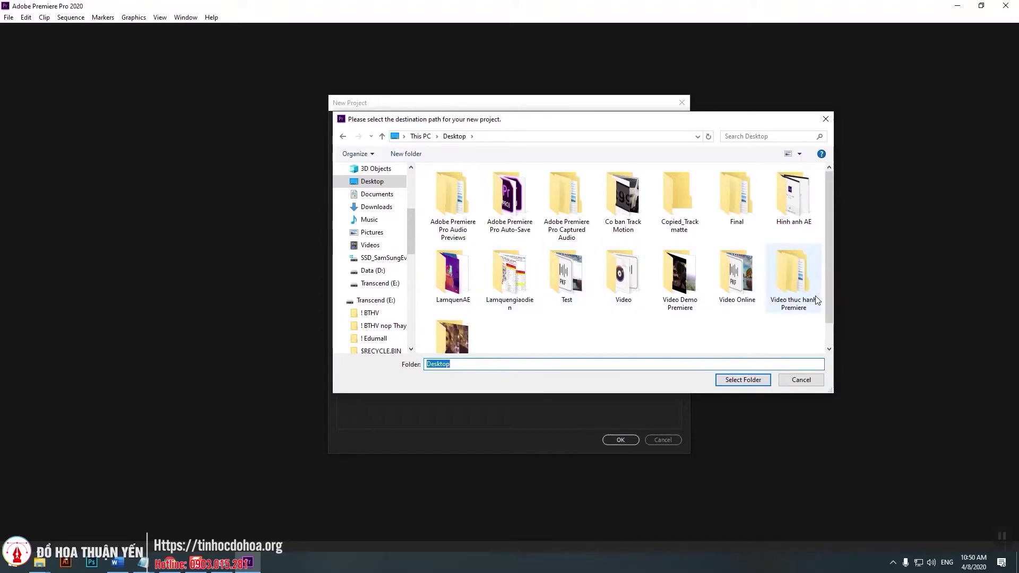
double_click(791, 285)
left_click(444, 186)
double_click(443, 186)
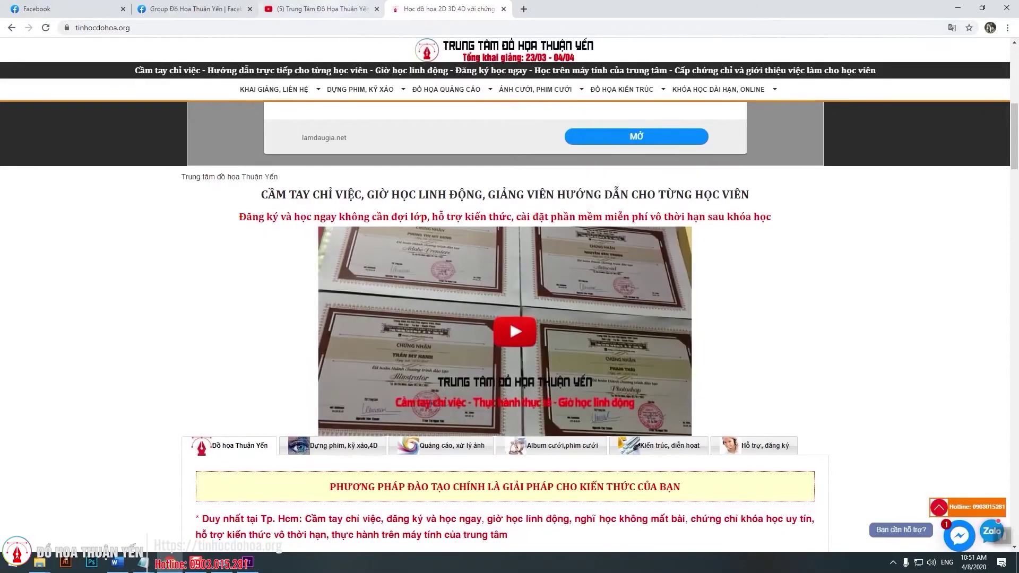
Glance at the YouTube channel tab in Chrome, then return to Premiere's New Project dialog
left_click(318, 9)
scroll(384, 362, "down", 4)
scroll(382, 359, "up", 4)
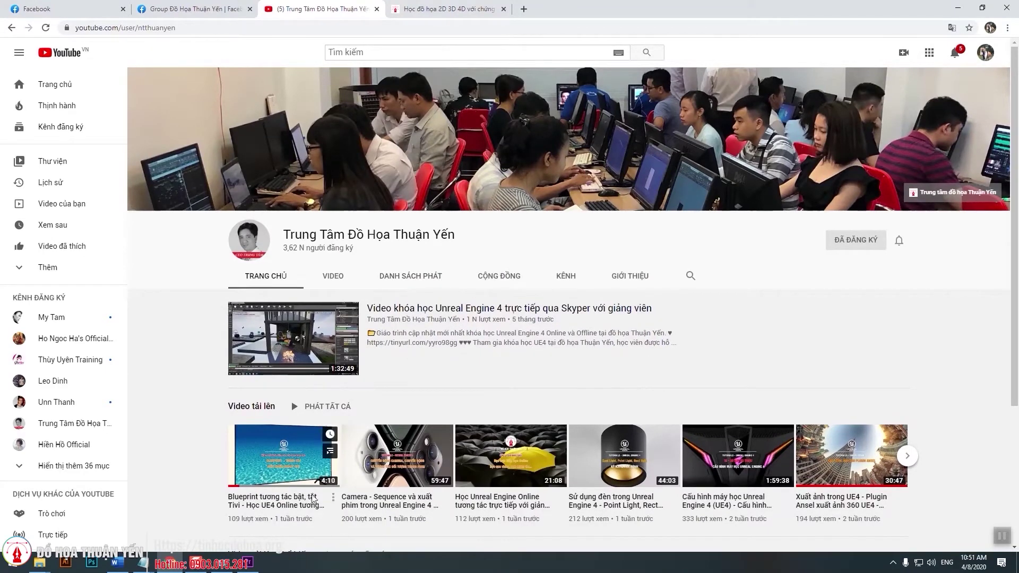
left_click(245, 564)
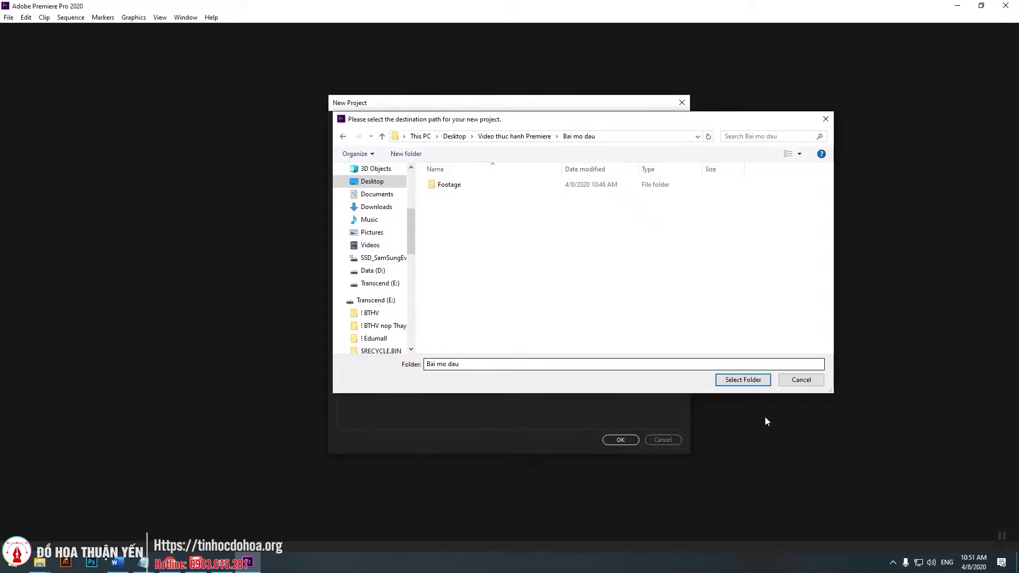
Confirm Bai mo dau as location to create Baimodau, then enlarge the Project and Timeline panels
left_click(760, 381)
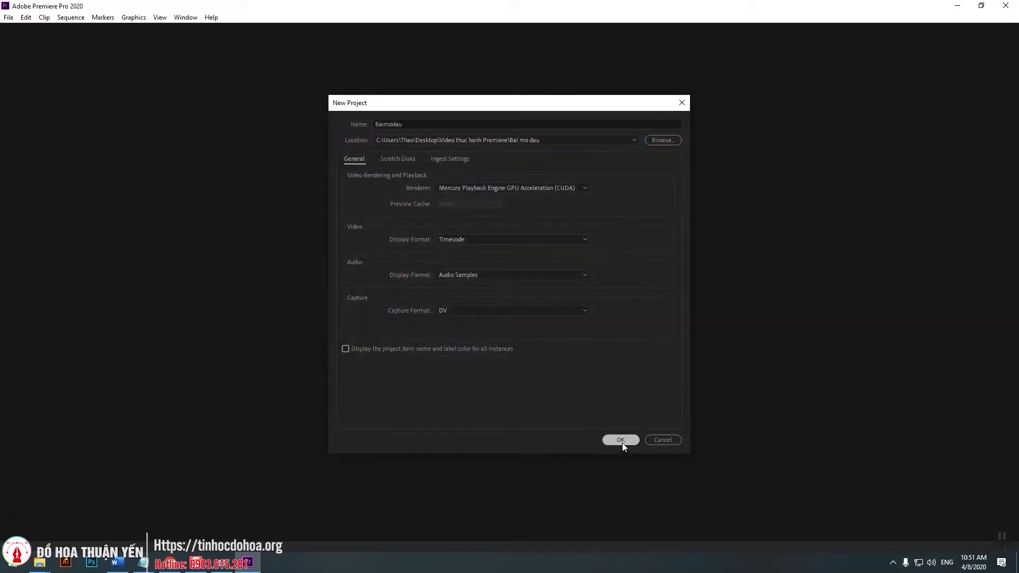
left_click(621, 440)
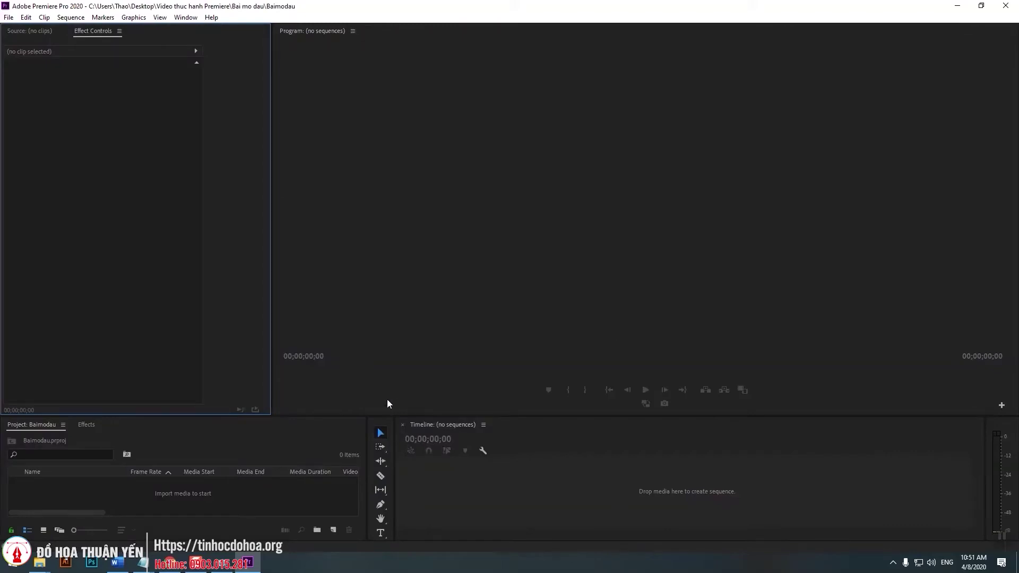
left_click_drag(361, 416, 384, 290)
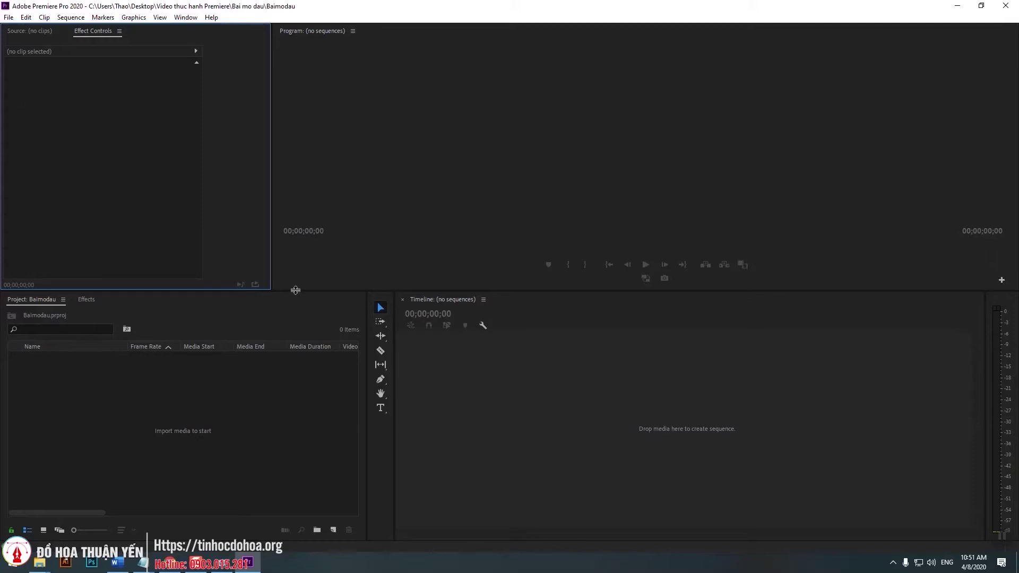
left_click_drag(296, 292, 295, 315)
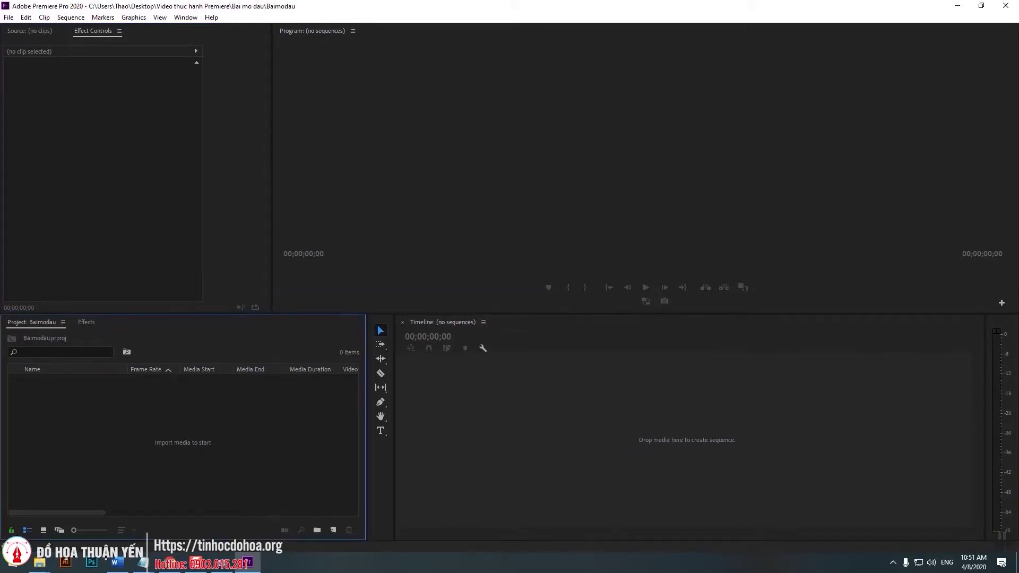
left_click(9, 17)
Start a new sequence and pick the AVCHD 1080p30 preset, noting its 1920×1080, 29.97 fps settings
mouse_move(120, 30)
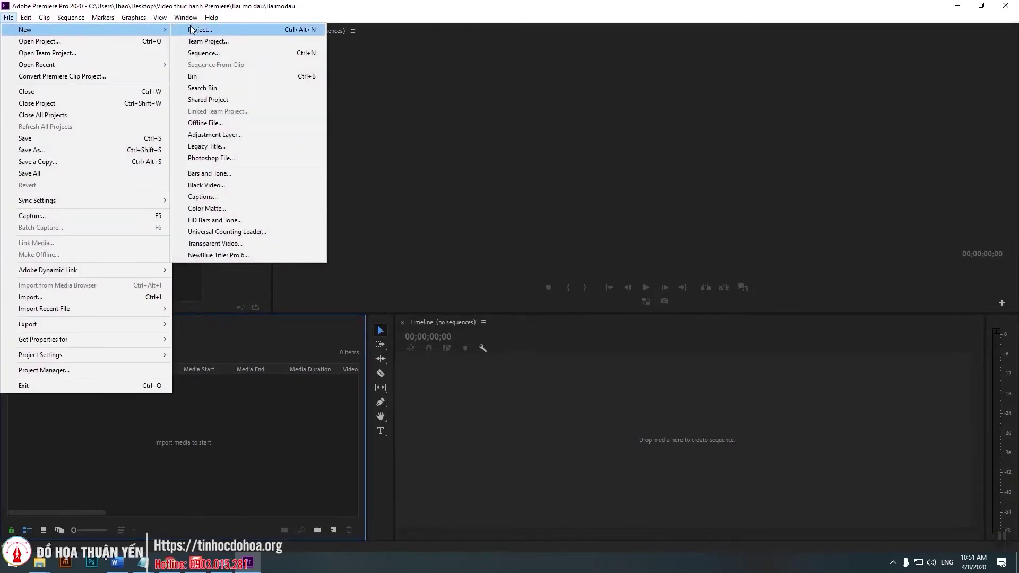
left_click(218, 55)
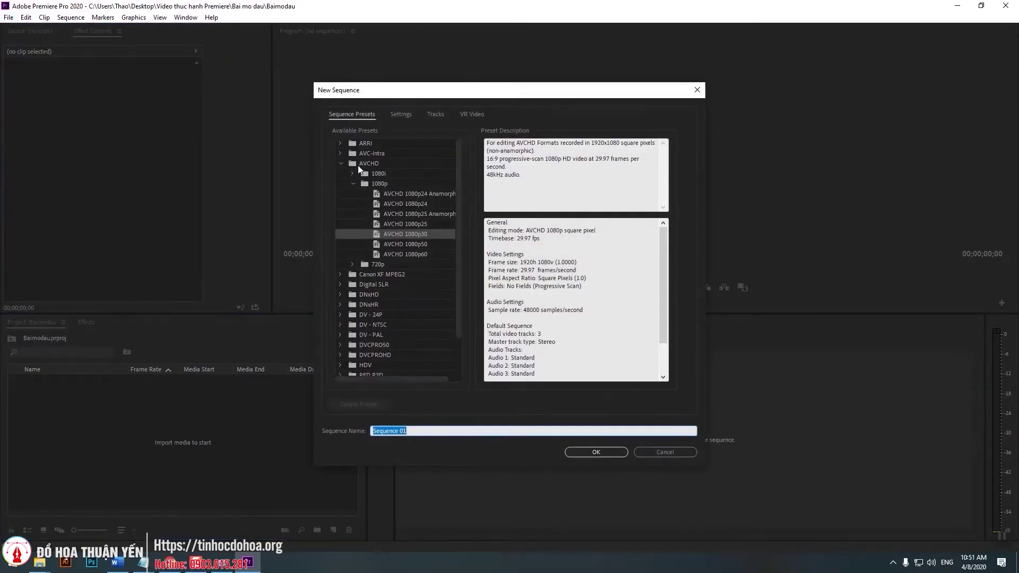
left_click(340, 164)
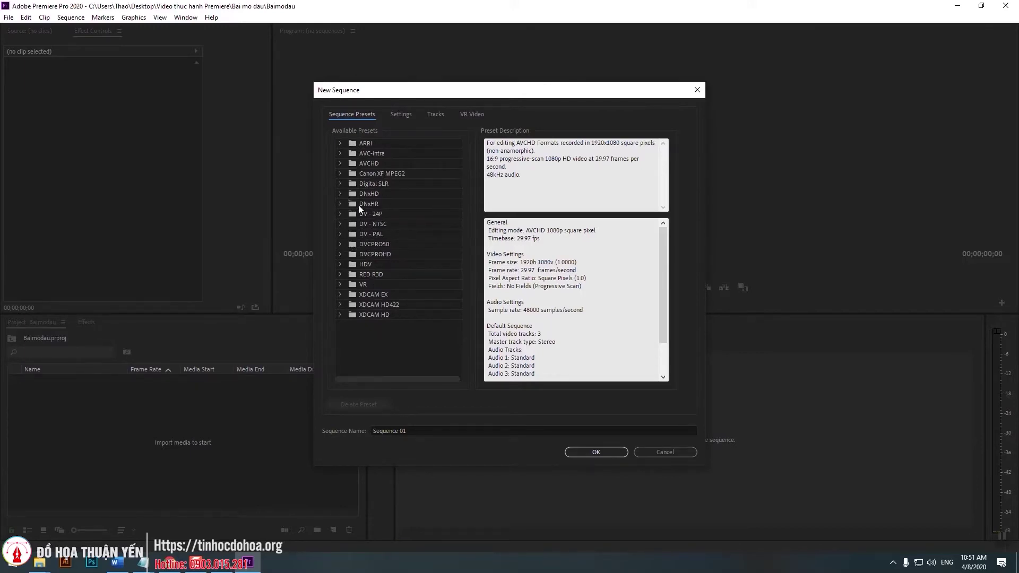
left_click(380, 163)
left_click(341, 164)
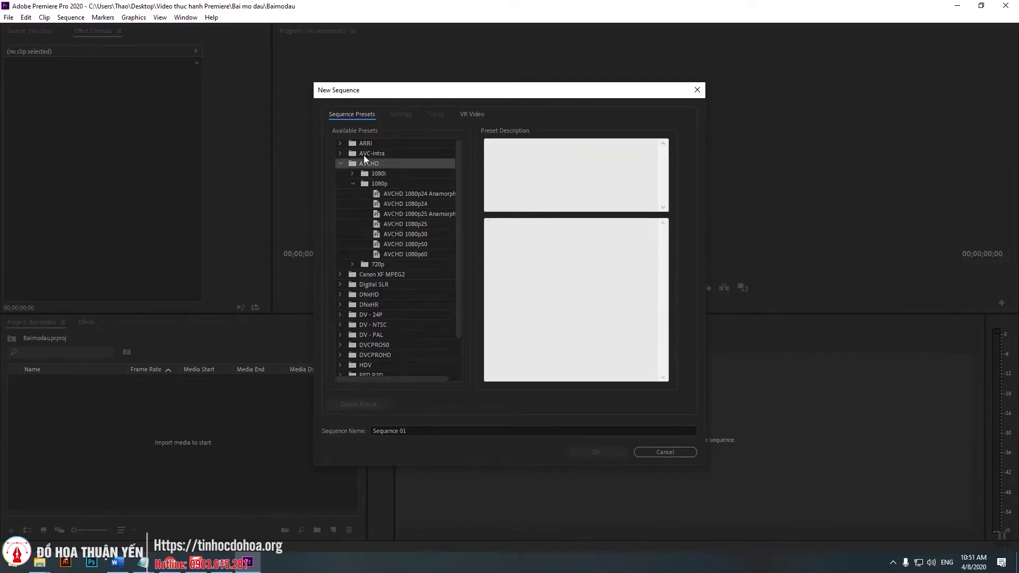
left_click(403, 224)
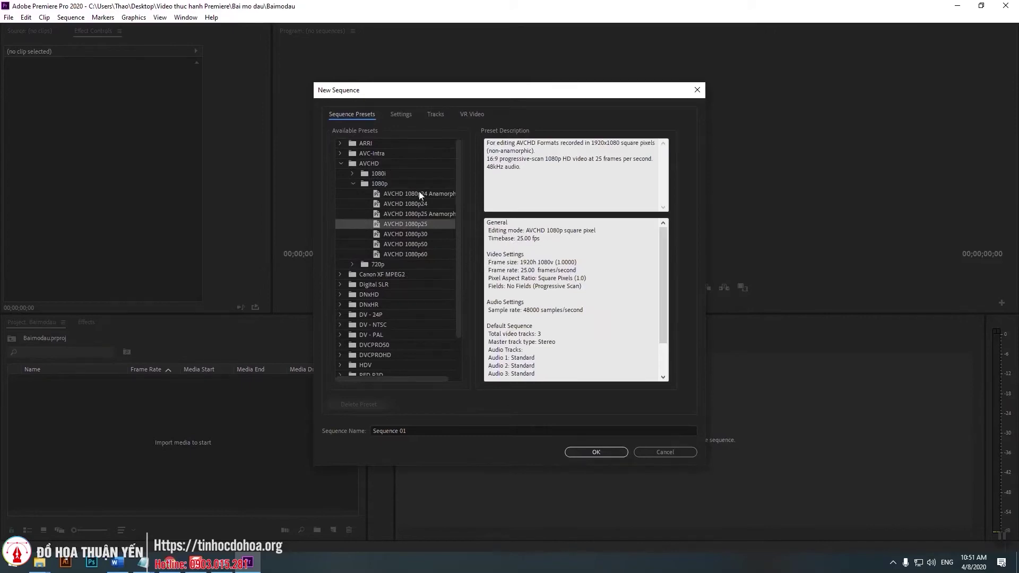
left_click(396, 236)
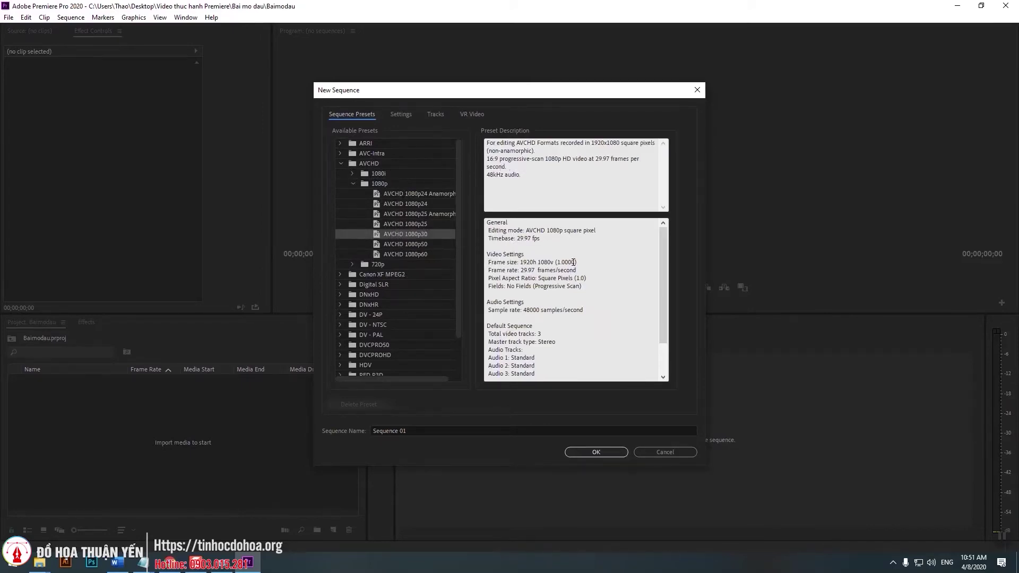
left_click_drag(487, 255, 600, 271)
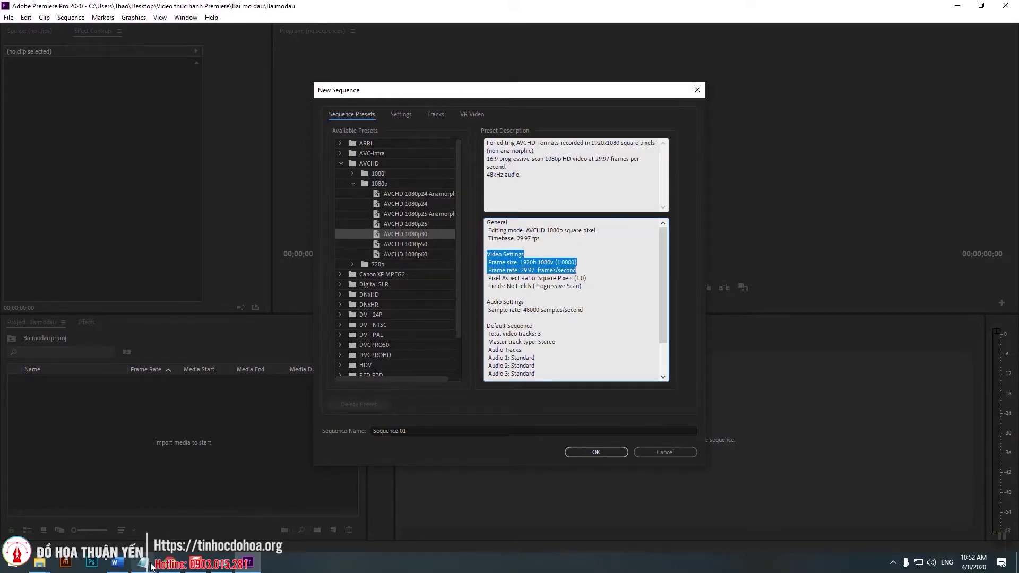
mouse_move(151, 567)
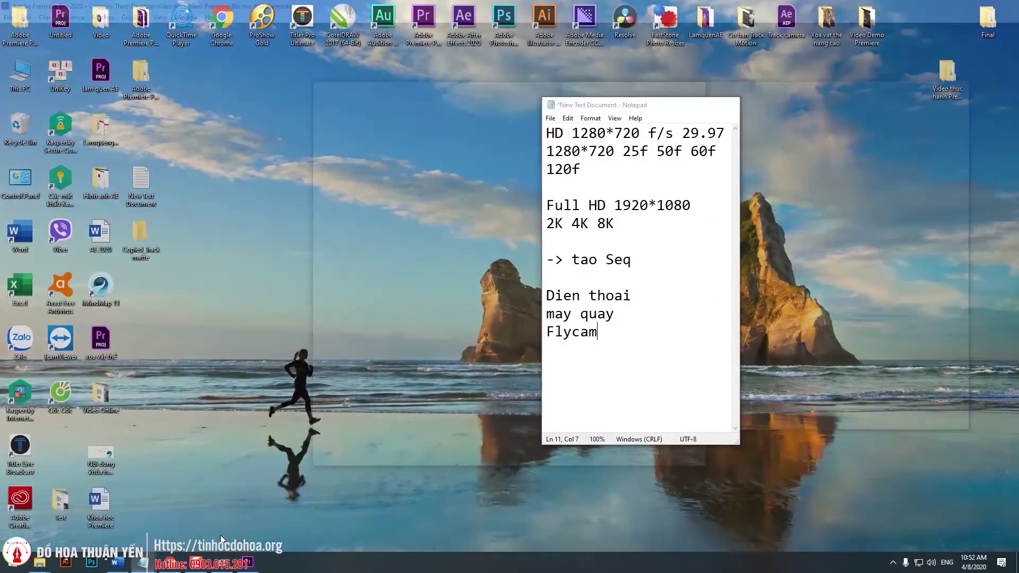
Confirm the clip is 1280×720 at 29.97 fps in the Notepad notes and MediaInfo
left_click(221, 535)
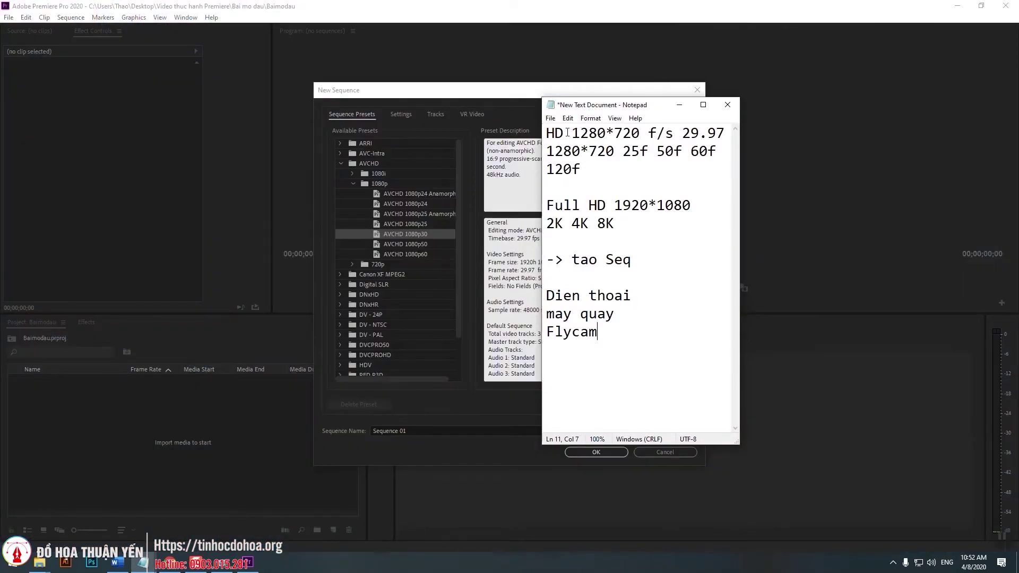
left_click_drag(572, 133, 641, 132)
key("alt+Tab")
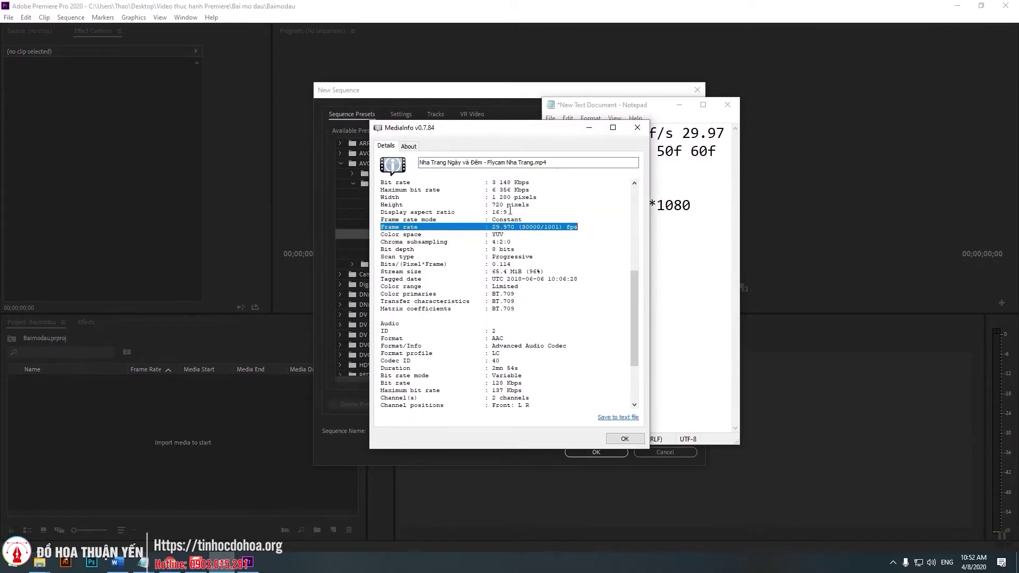
left_click_drag(381, 196, 544, 206)
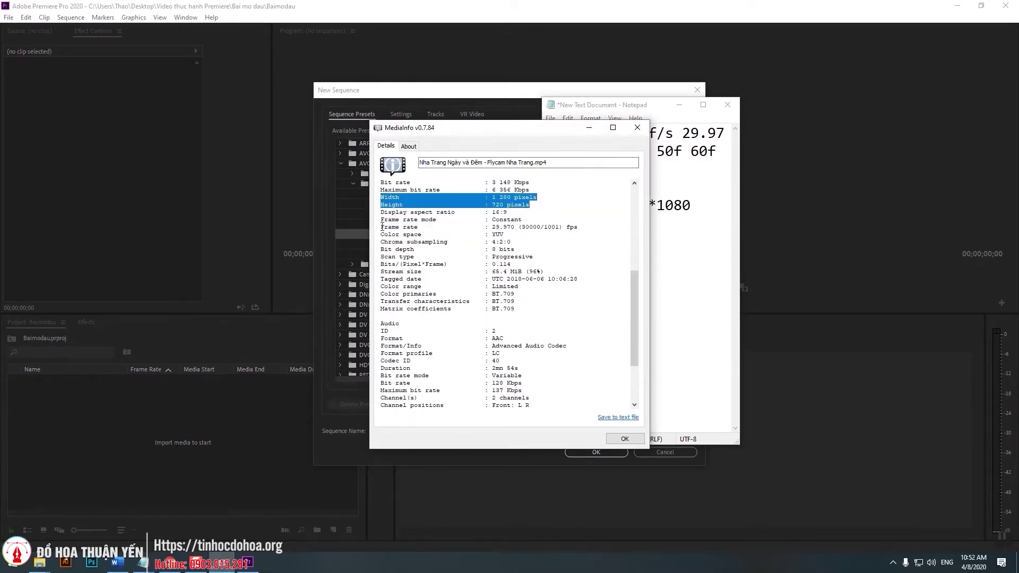
left_click_drag(381, 228, 615, 227)
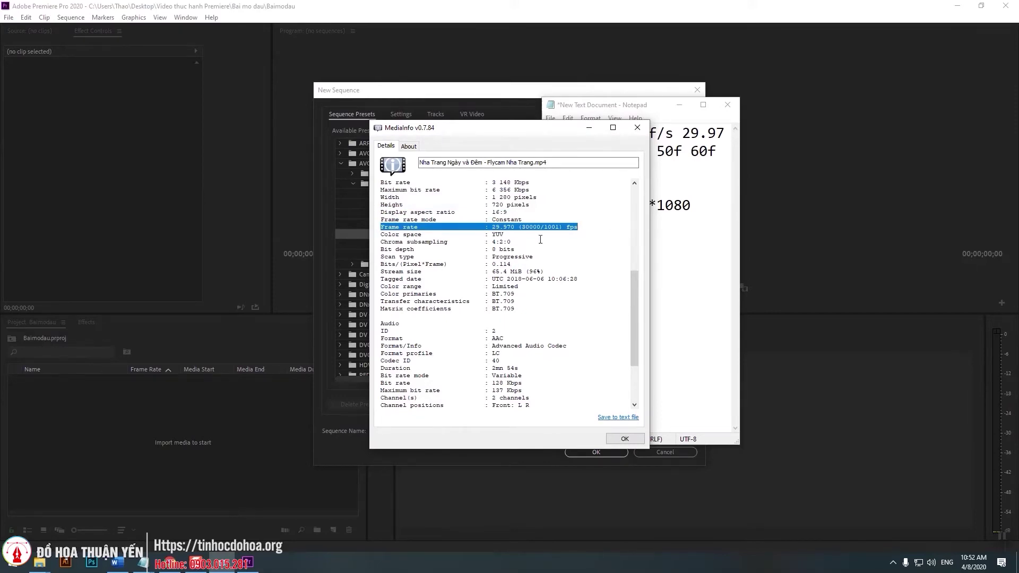
left_click(589, 122)
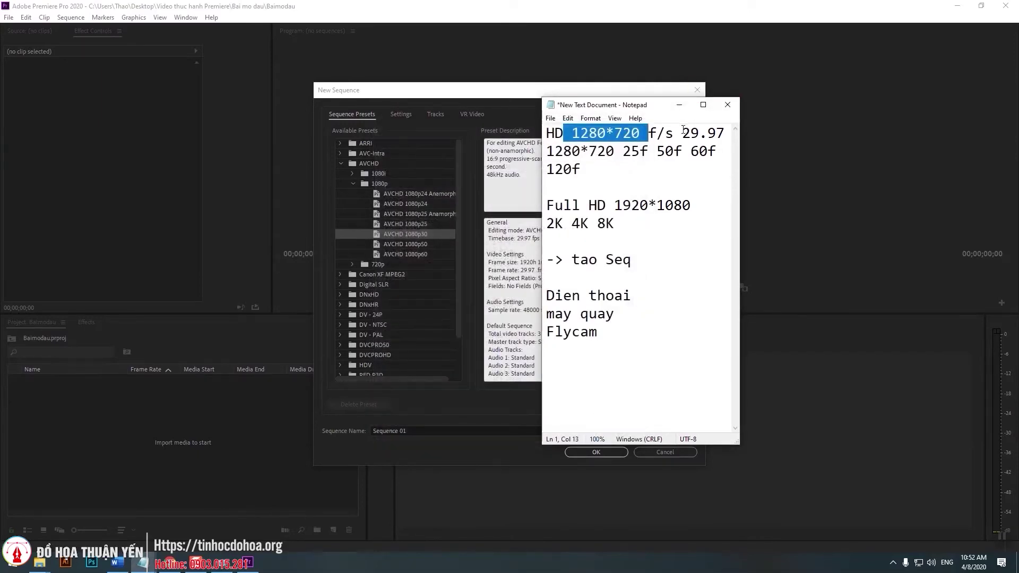
left_click_drag(684, 129, 724, 133)
Back in the New Sequence dialog, expand the AVCHD 720p preset group
left_click_drag(487, 254, 577, 270)
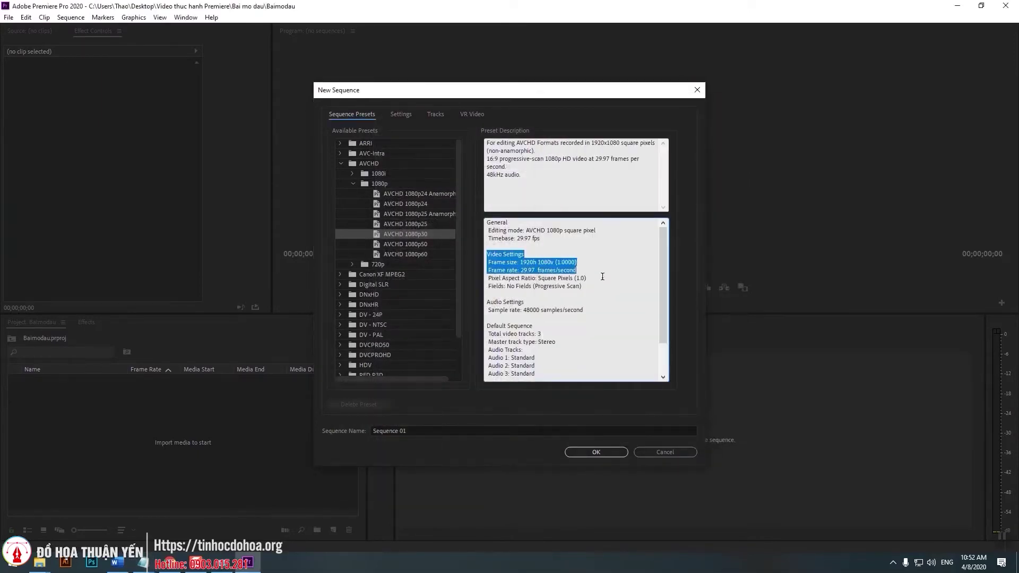
left_click(539, 273)
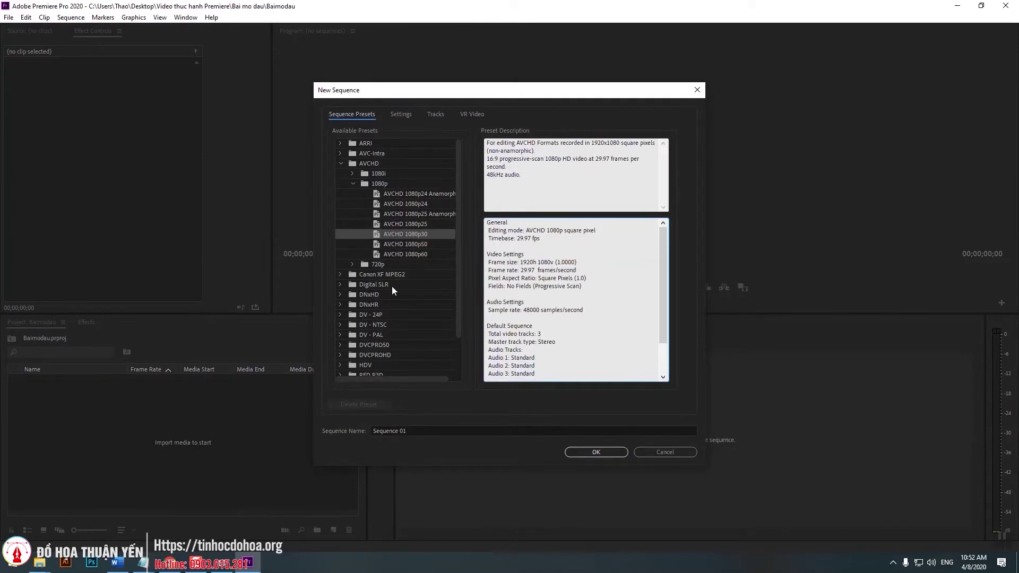
left_click(353, 264)
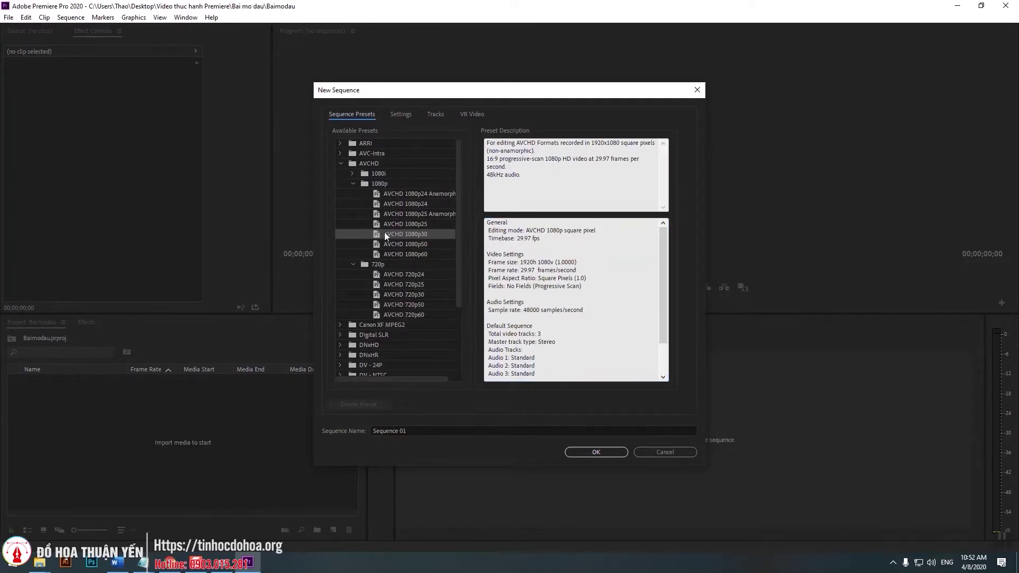
Compare the AVCHD 720p25 and 720p30 presets and choose 720p30 (1280×720, 29.97 fps)
left_click(418, 284)
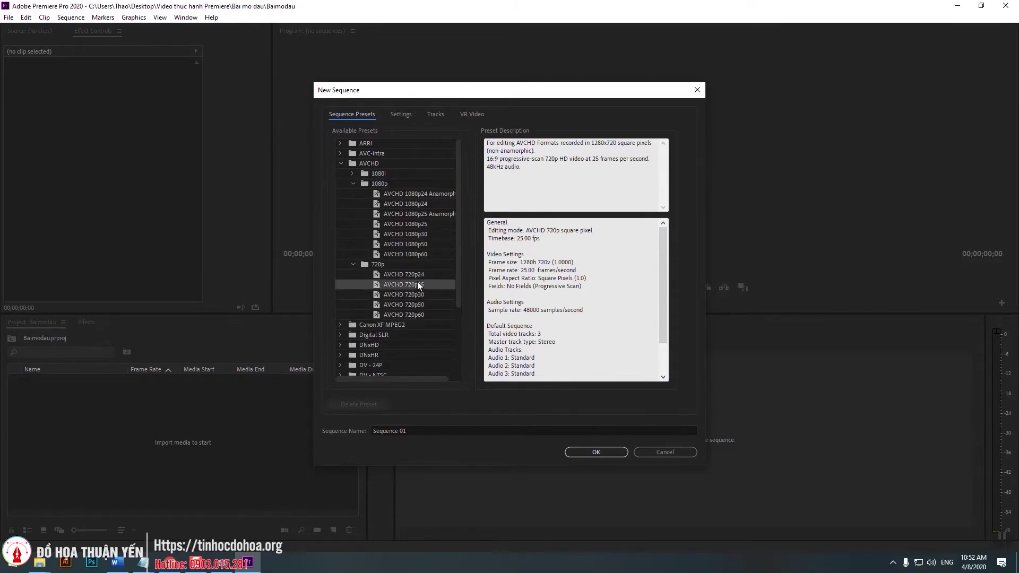
left_click_drag(518, 262, 583, 264)
left_click_drag(520, 270, 575, 271)
left_click(408, 294)
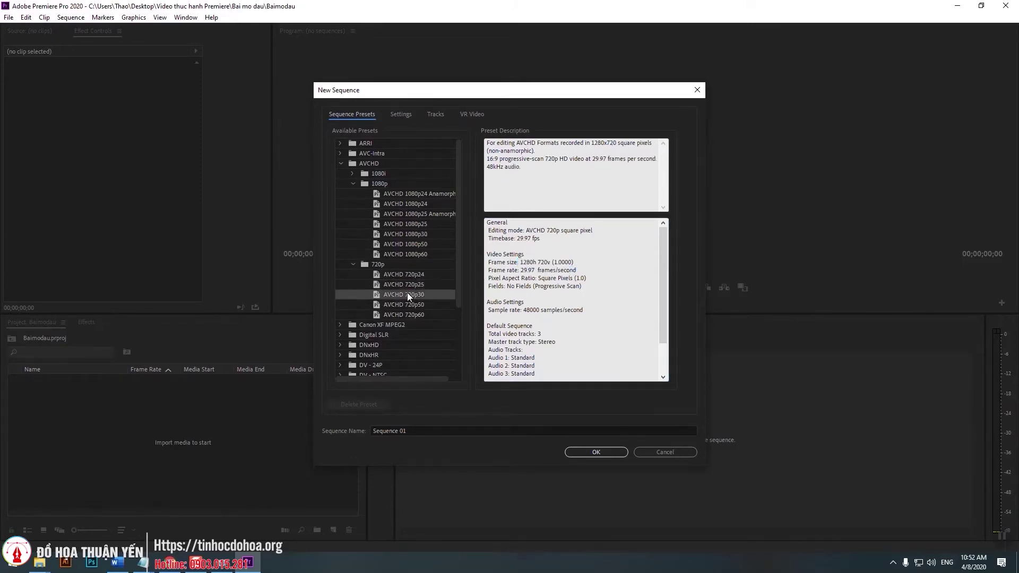
left_click_drag(508, 270, 583, 271)
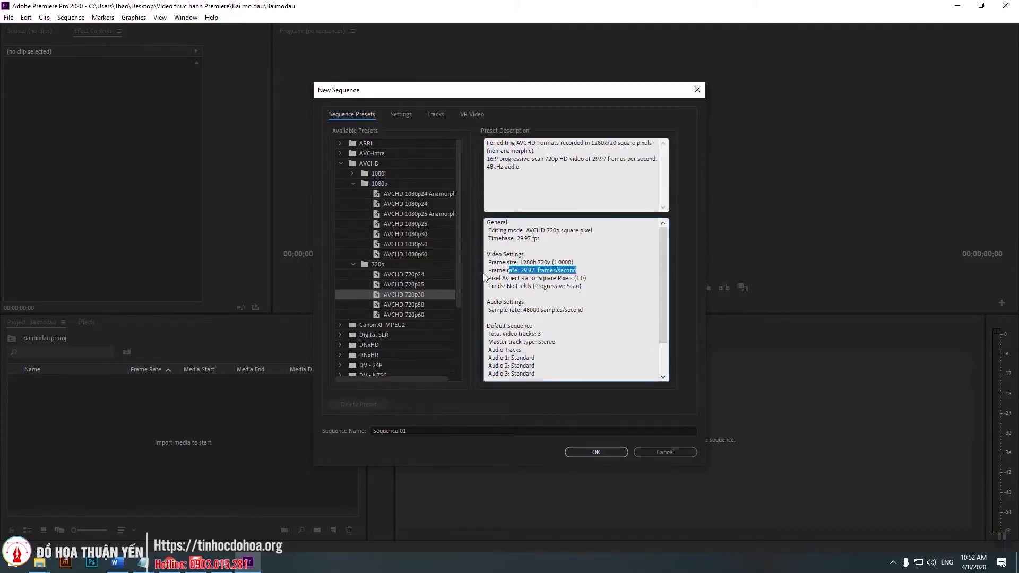
mouse_move(488, 262)
left_mouse_down()
mouse_move(576, 265)
mouse_move(476, 259)
left_mouse_up()
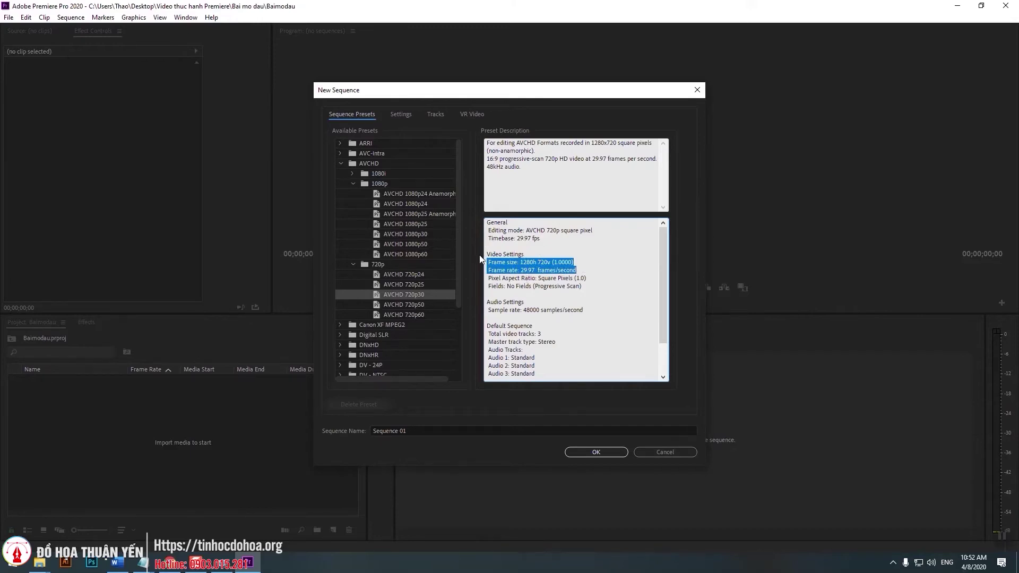
left_click(403, 115)
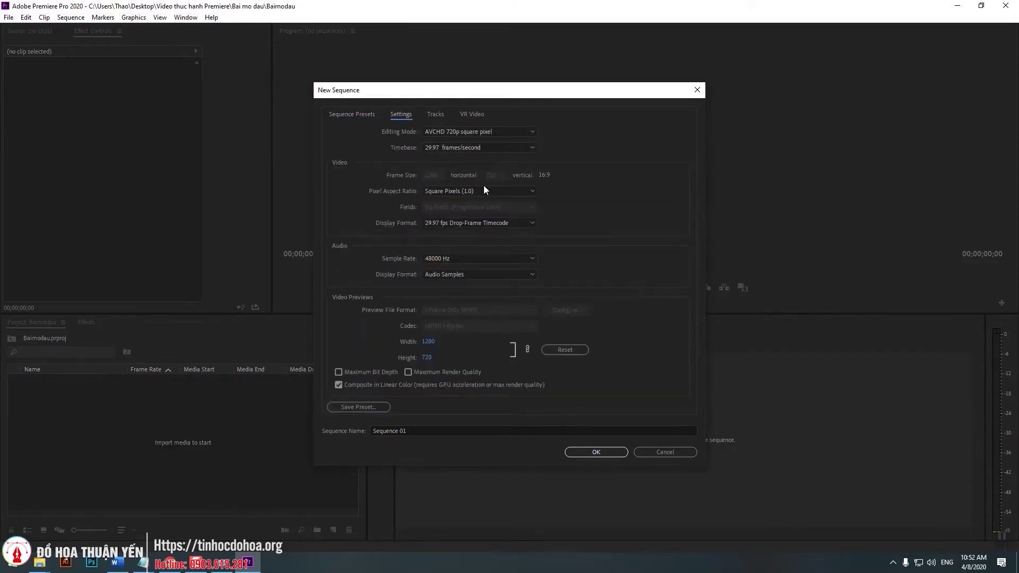
Browse the Editing Mode options in the sequence Settings, then go back to the presets
left_click(477, 131)
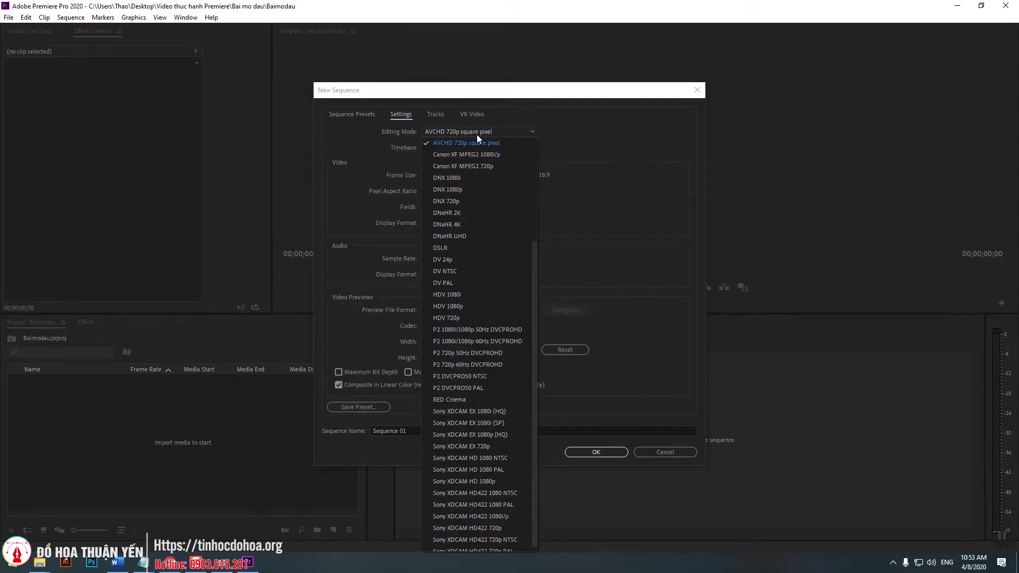
left_click(447, 178)
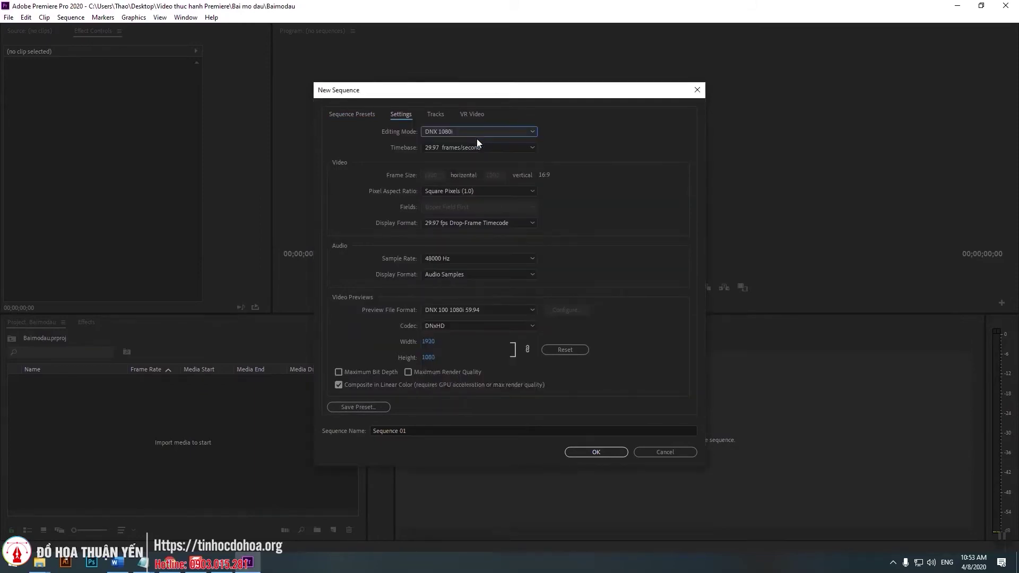
left_click(480, 133)
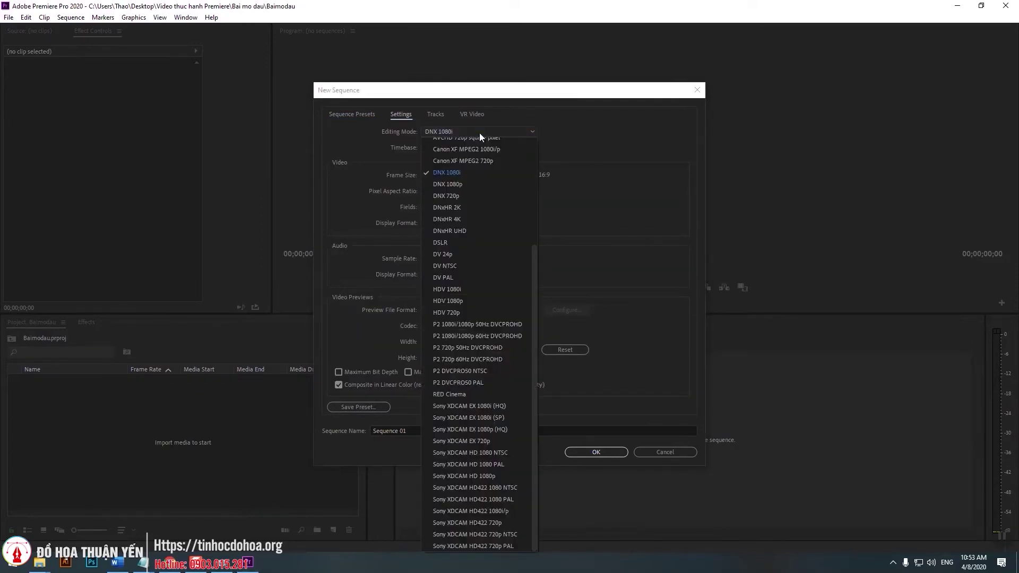
left_click(612, 240)
left_click(367, 115)
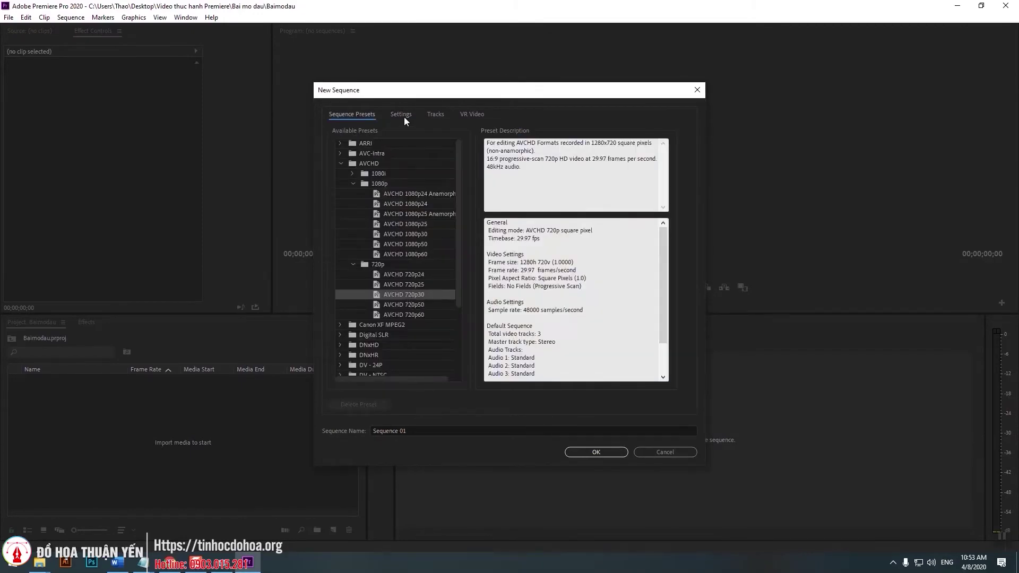
Name the sequence 'Video 1' and create it
left_click(417, 431)
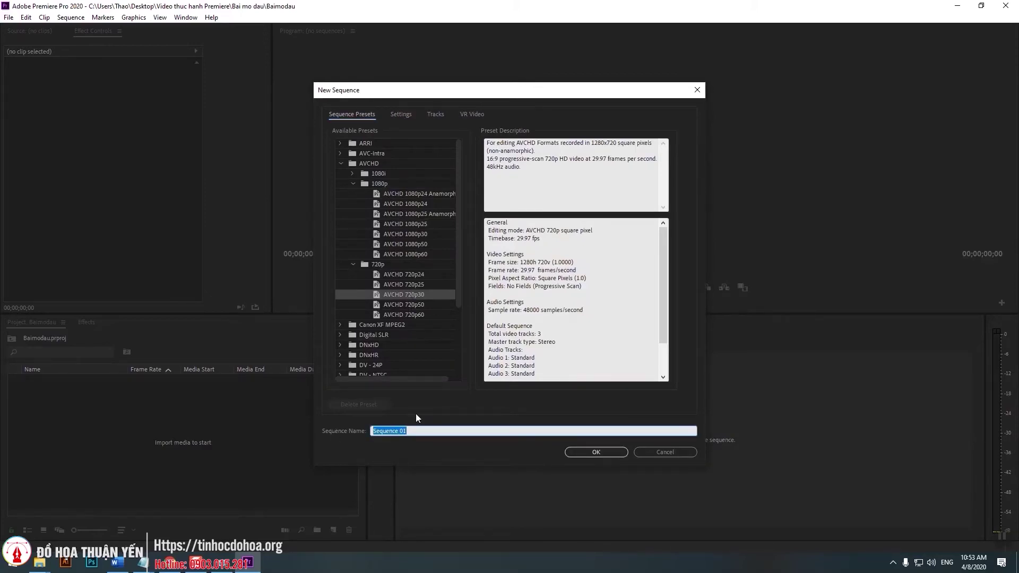
type("Video ")
type("1")
left_click(610, 454)
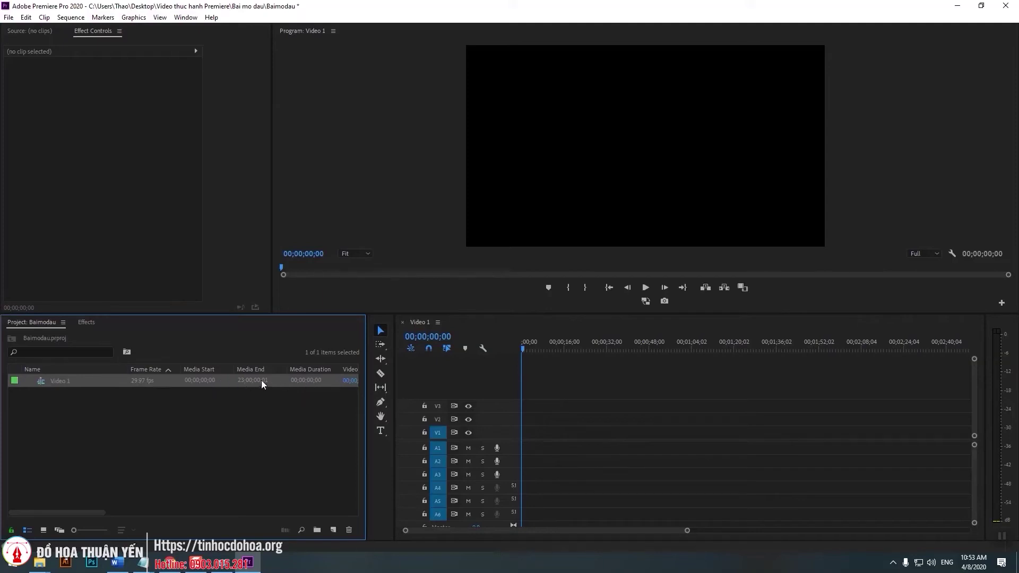
right_click(130, 382)
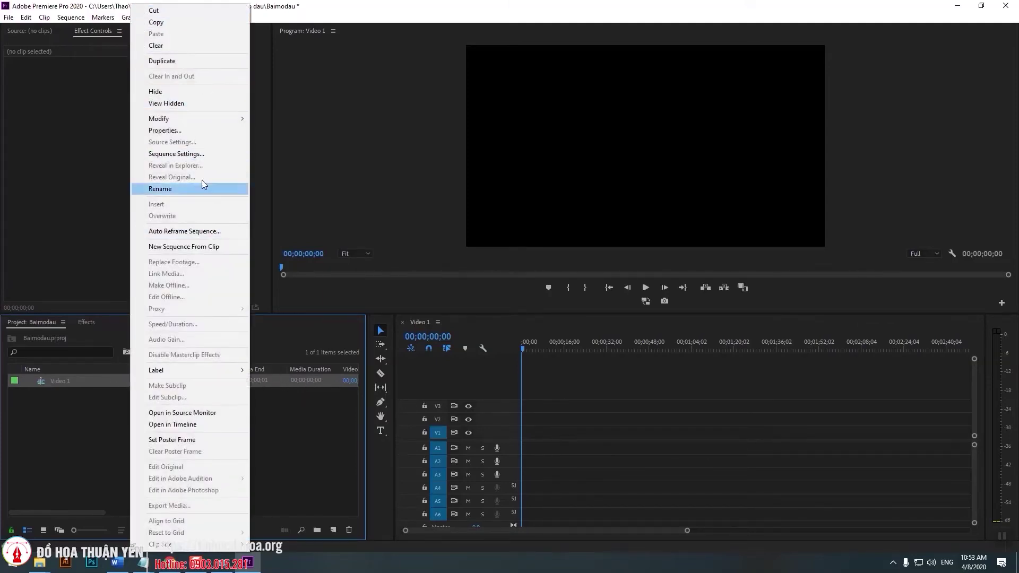
left_click(201, 155)
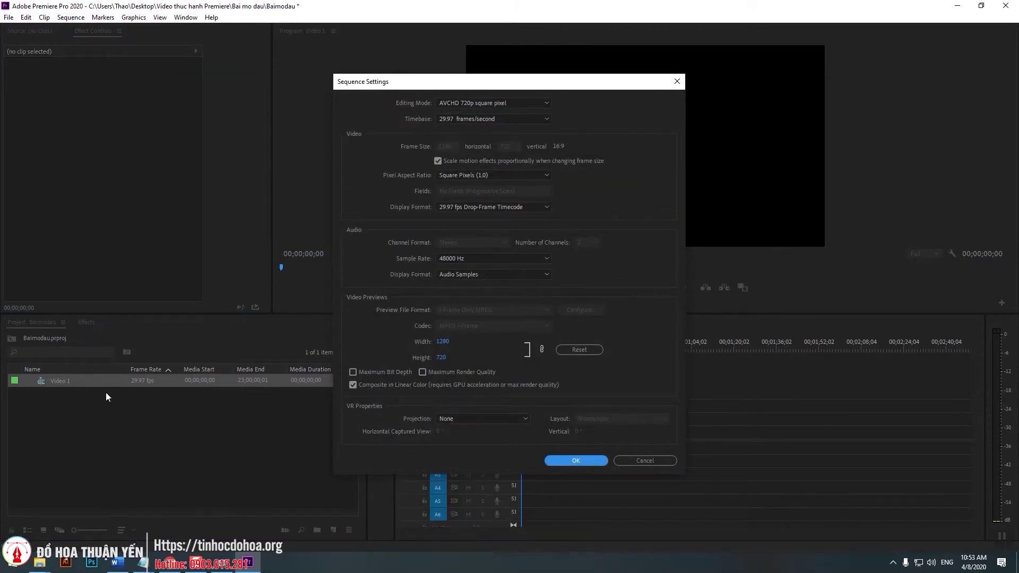
left_click(490, 103)
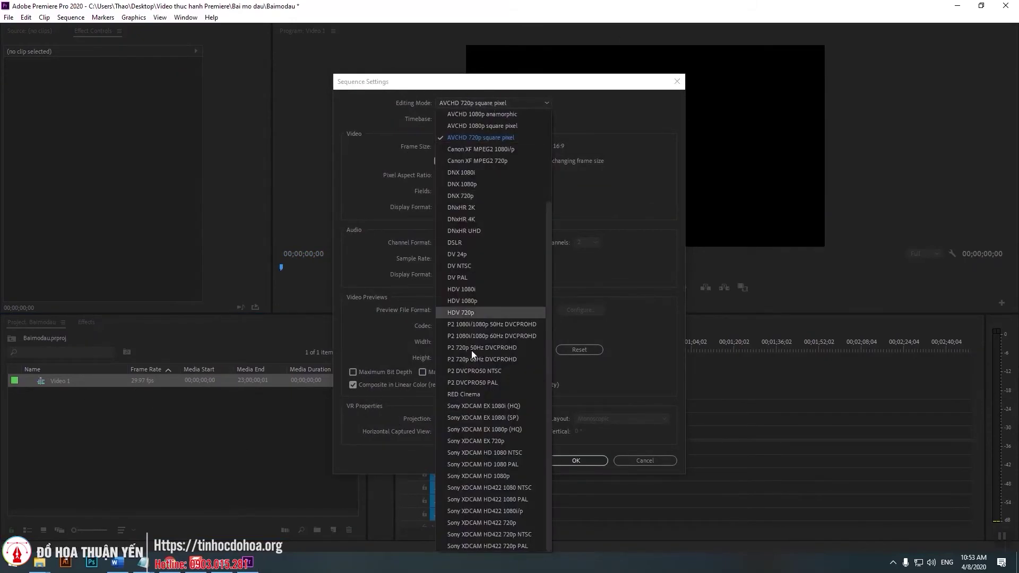
left_click(626, 157)
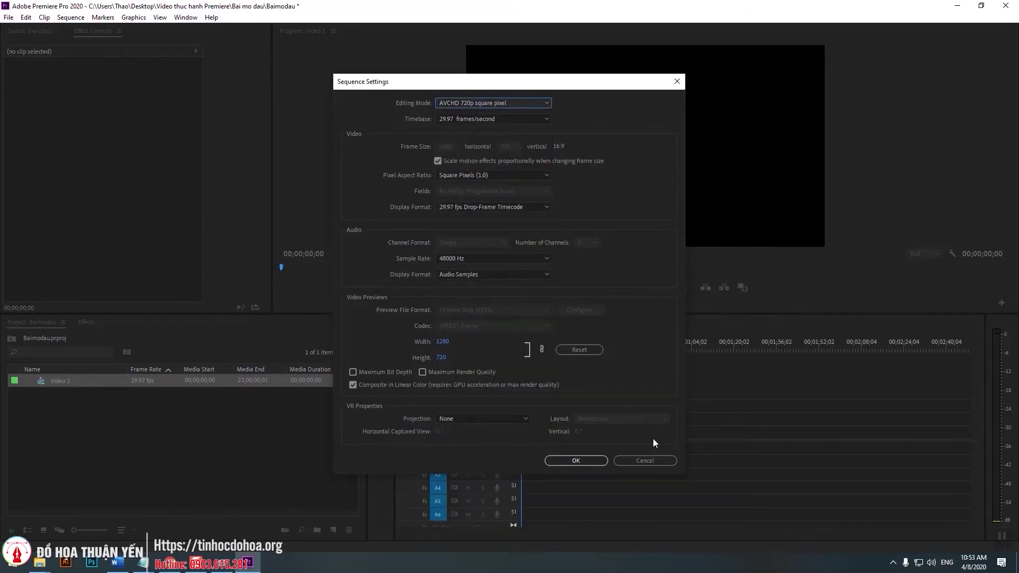
left_click(645, 460)
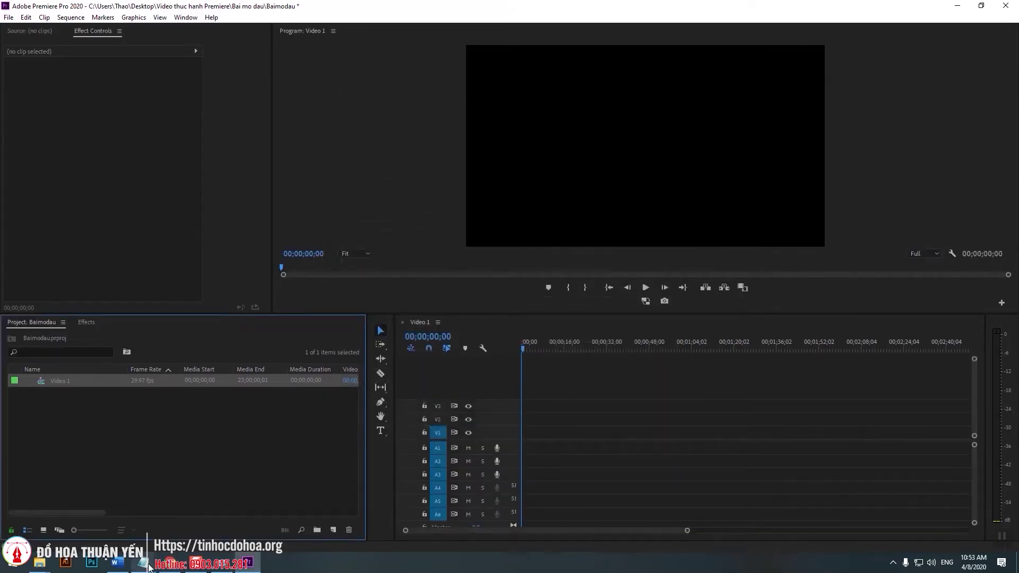
mouse_move(150, 567)
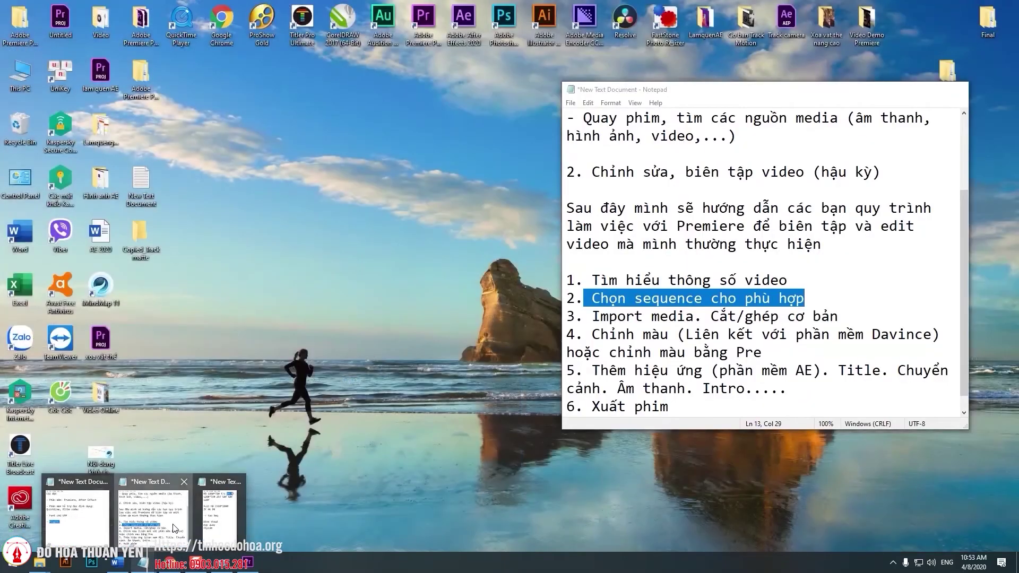
left_click(153, 517)
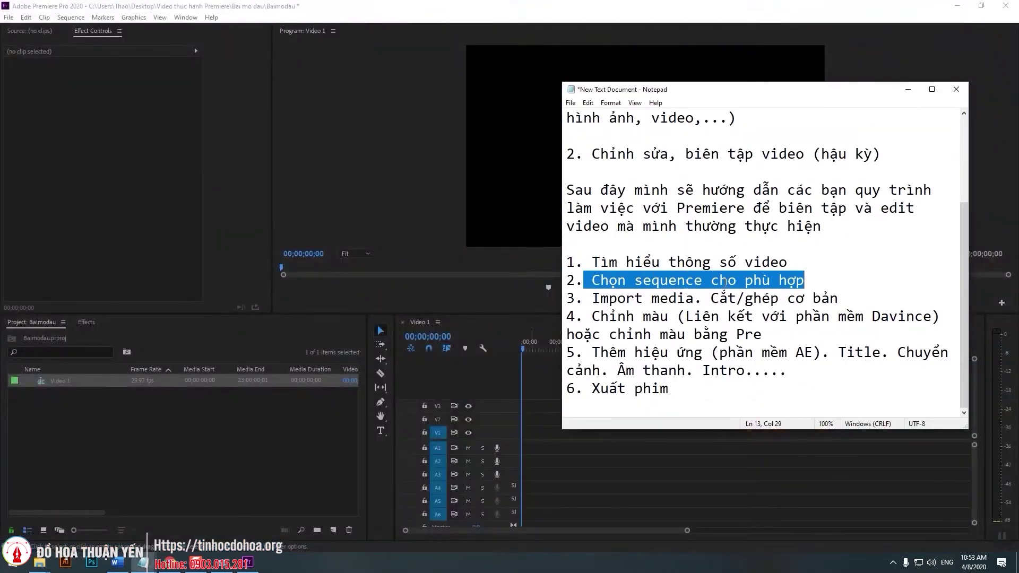
left_click_drag(591, 299, 843, 298)
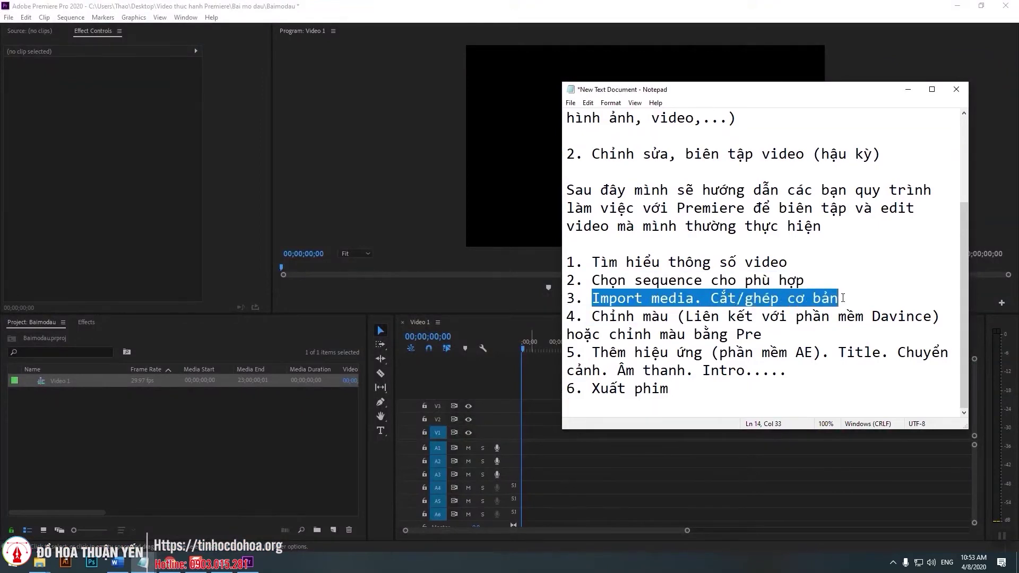
left_click(907, 90)
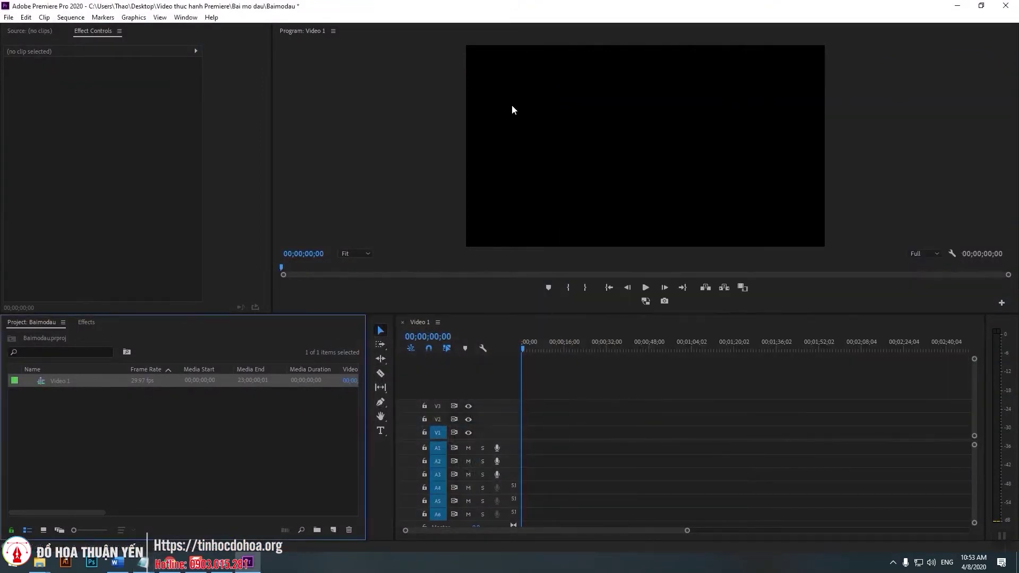
Start an import from the File menu, then cancel it
left_click(9, 17)
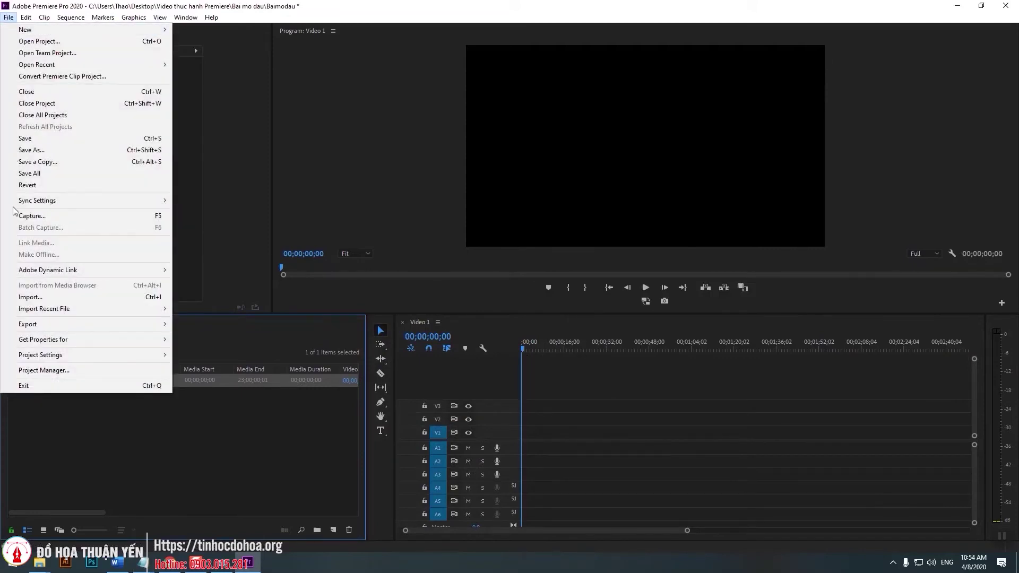
left_click(29, 300)
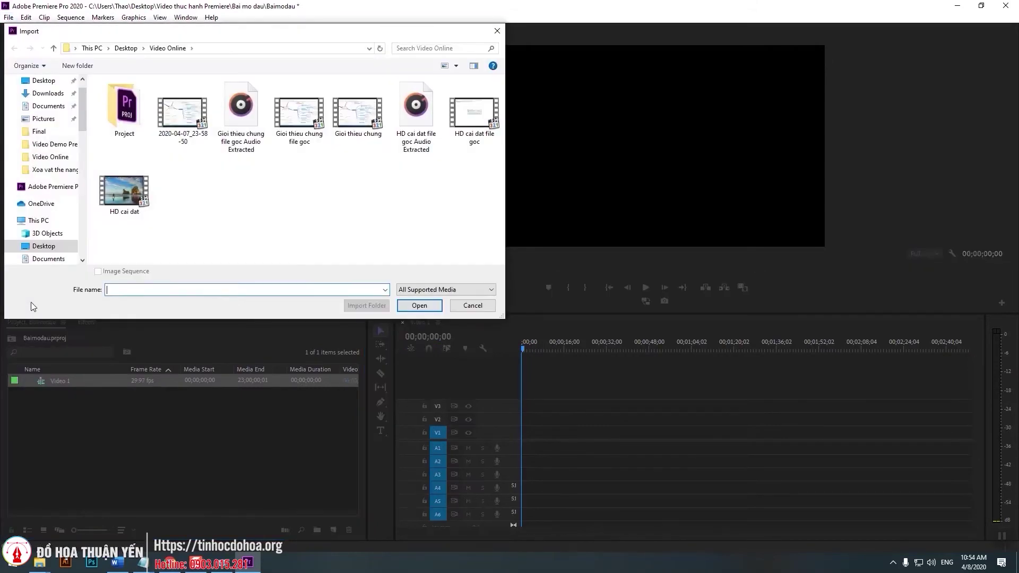
left_click(126, 48)
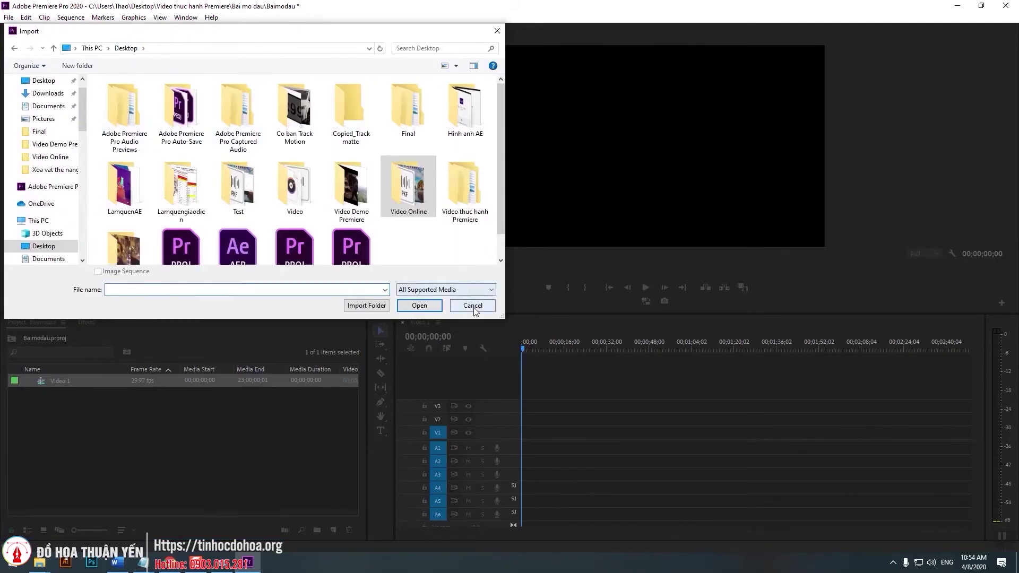
left_click(472, 305)
Import both Nha Trang clips from Desktop > Video thuc hanh Premiere > Bai mo dau > Footage
left_click(8, 17)
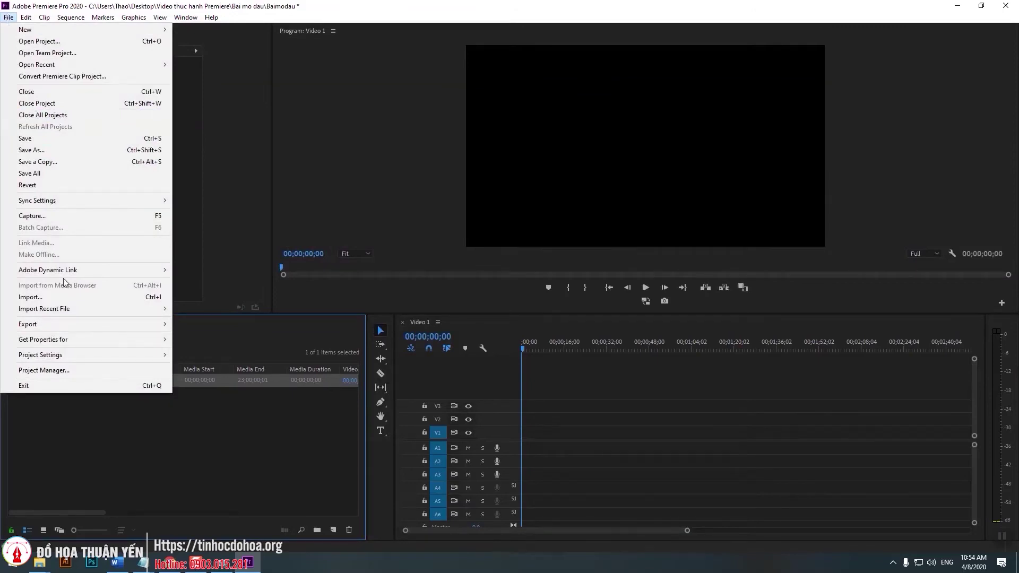
left_click(65, 297)
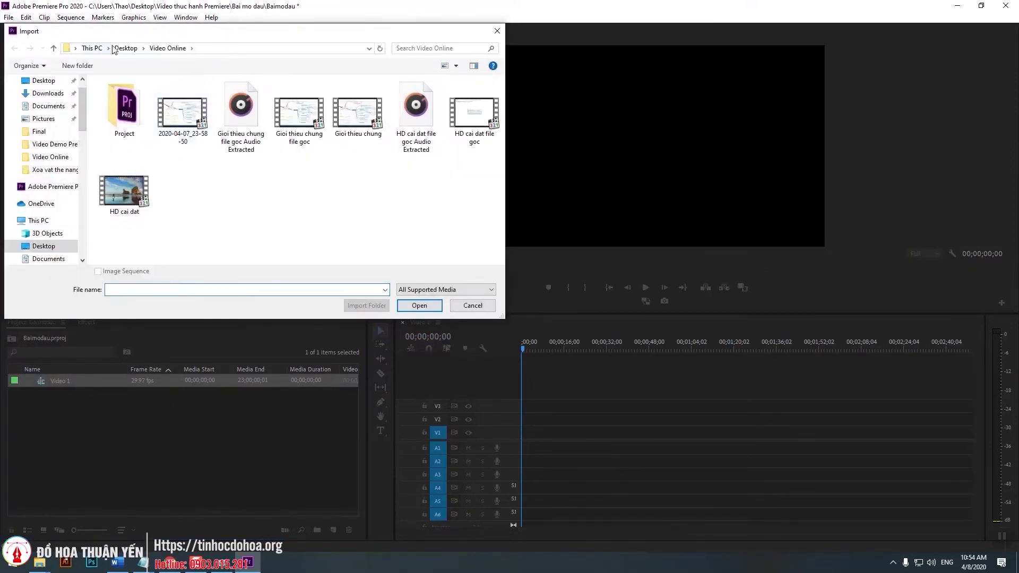
left_click(125, 48)
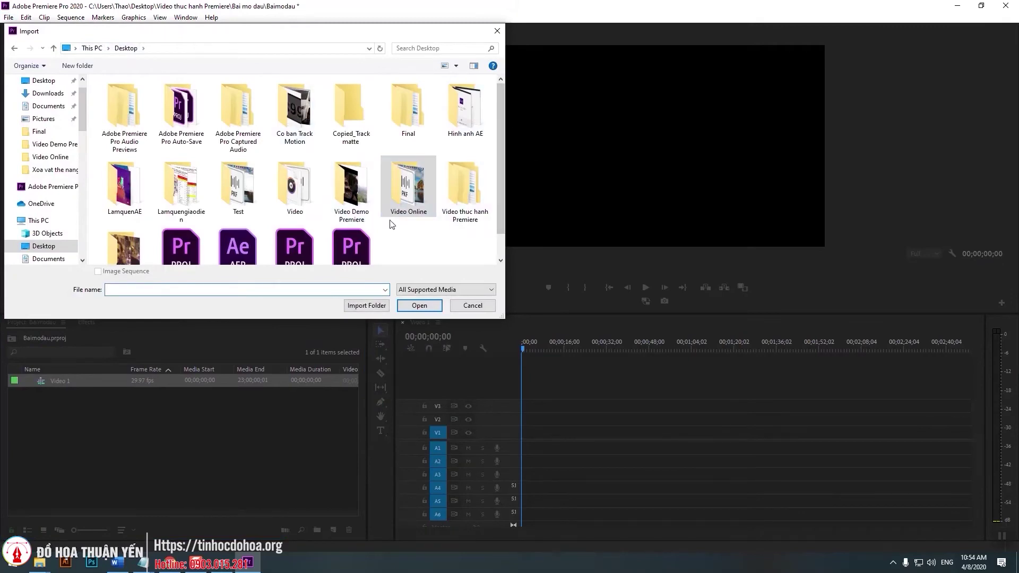
double_click(474, 200)
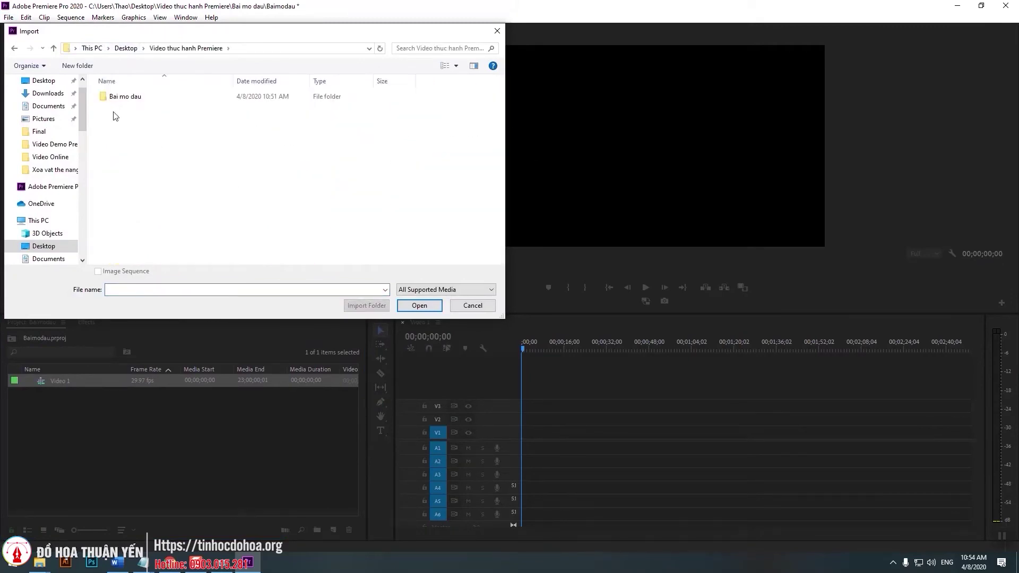
double_click(116, 99)
double_click(117, 97)
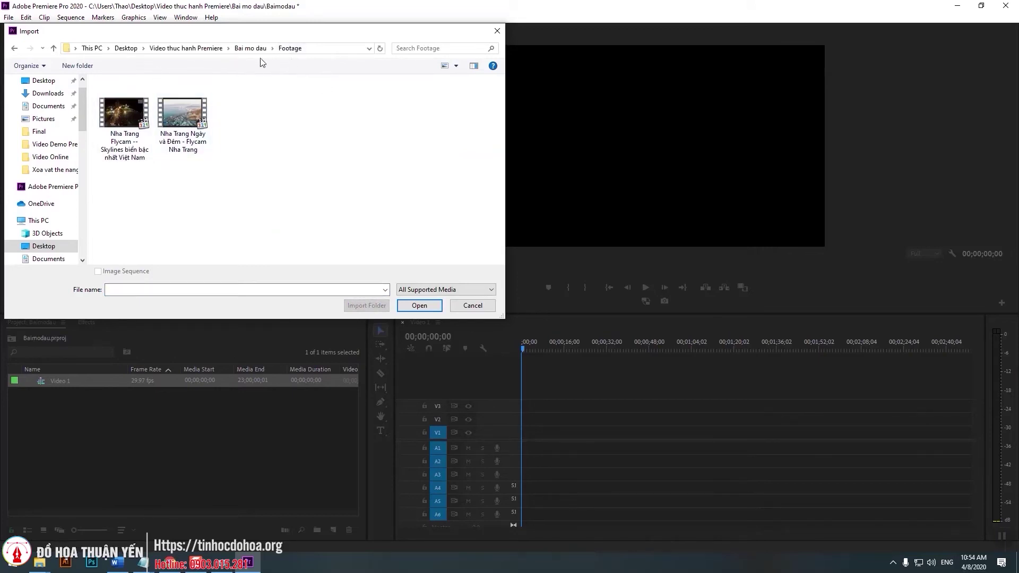
left_click_drag(231, 186, 97, 78)
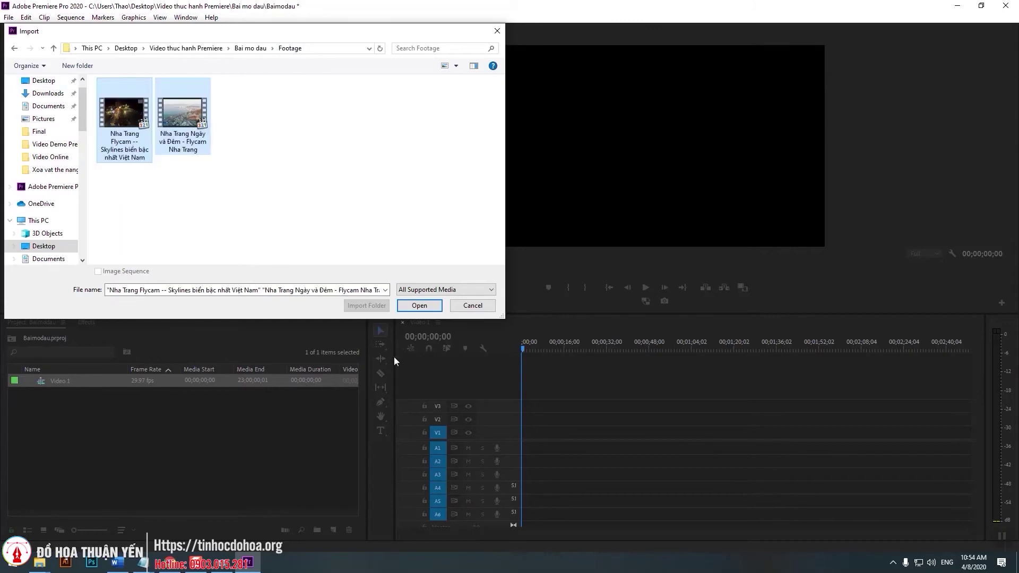
left_click(417, 307)
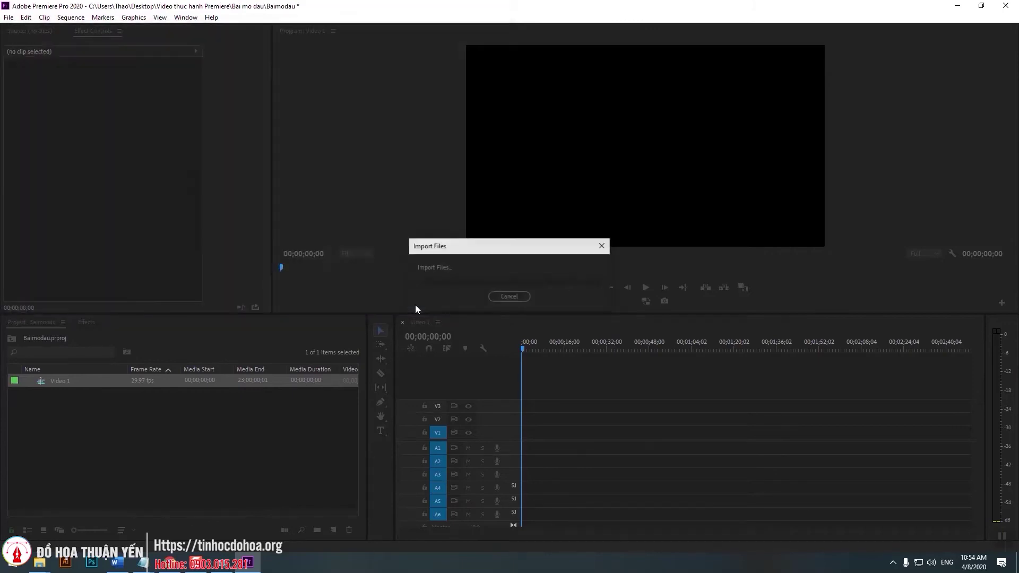
left_click(82, 441)
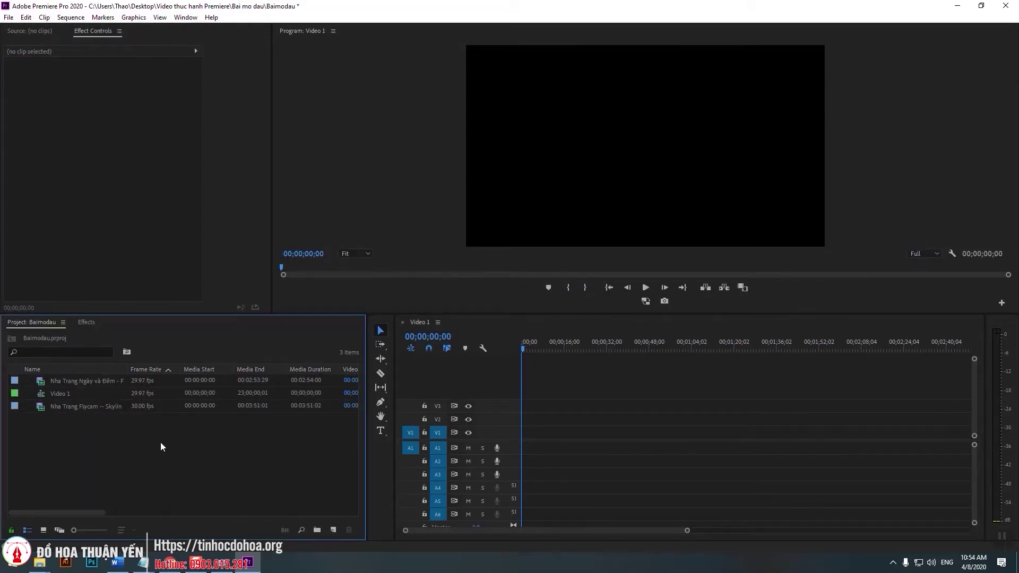
Load the Nha Trang Ngày và Đêm clip in a wider Source Monitor and scrub to the bridge shot at 00:00:19:11
double_click(70, 381)
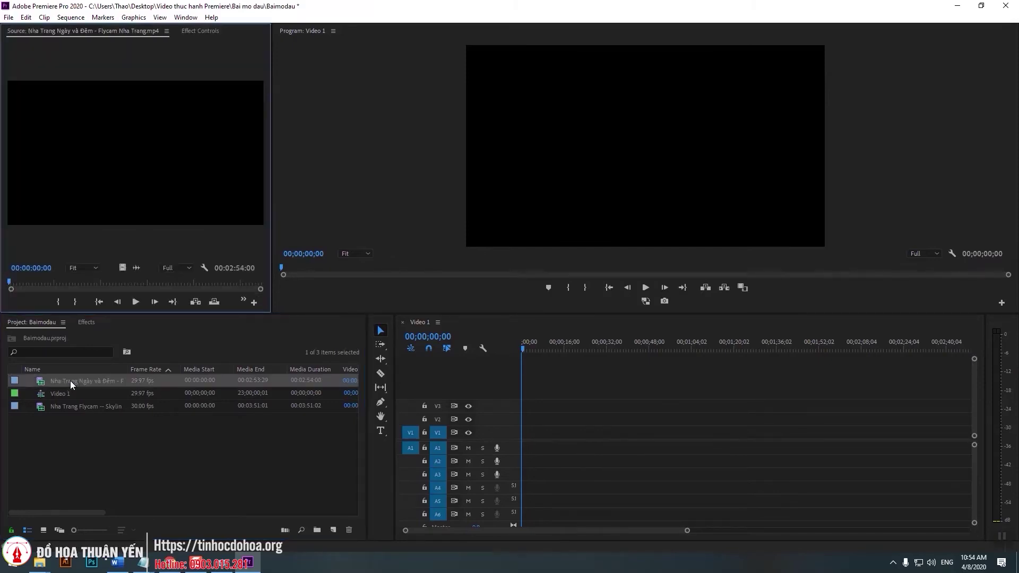
left_click_drag(270, 156, 438, 151)
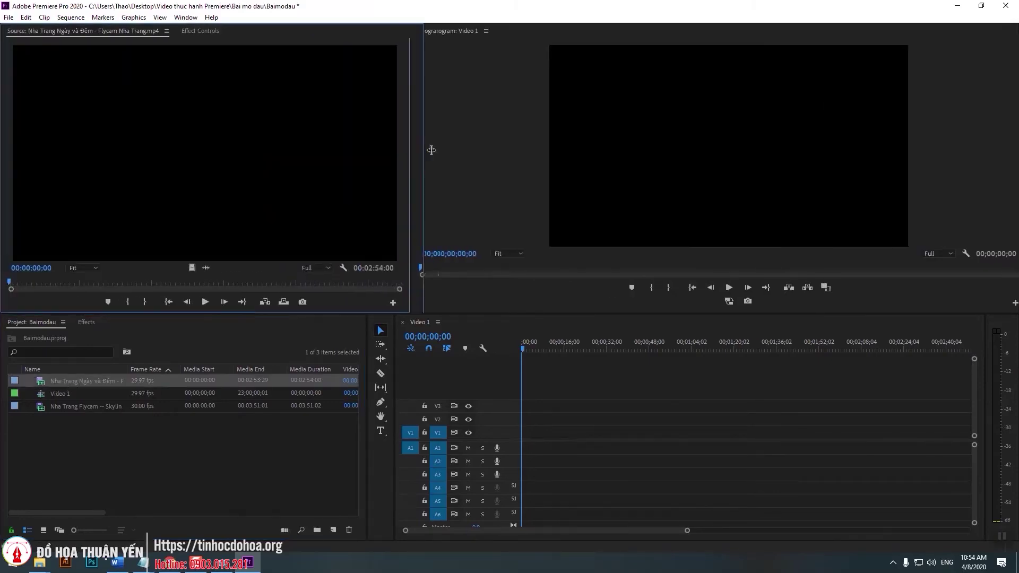
left_click_drag(51, 287, 9, 287)
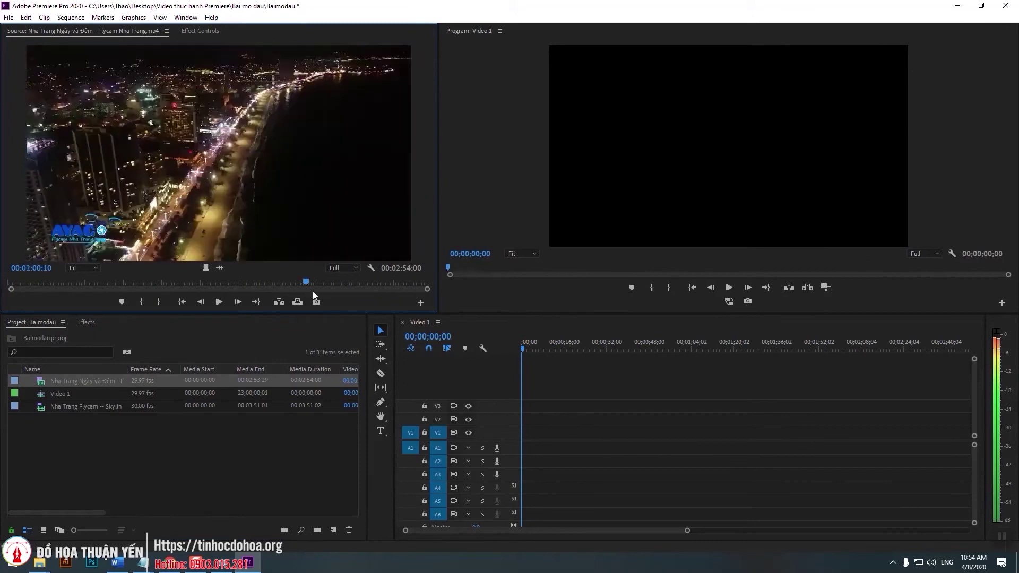
mouse_move(345, 287)
left_mouse_down()
mouse_move(116, 287)
mouse_move(124, 286)
left_mouse_up()
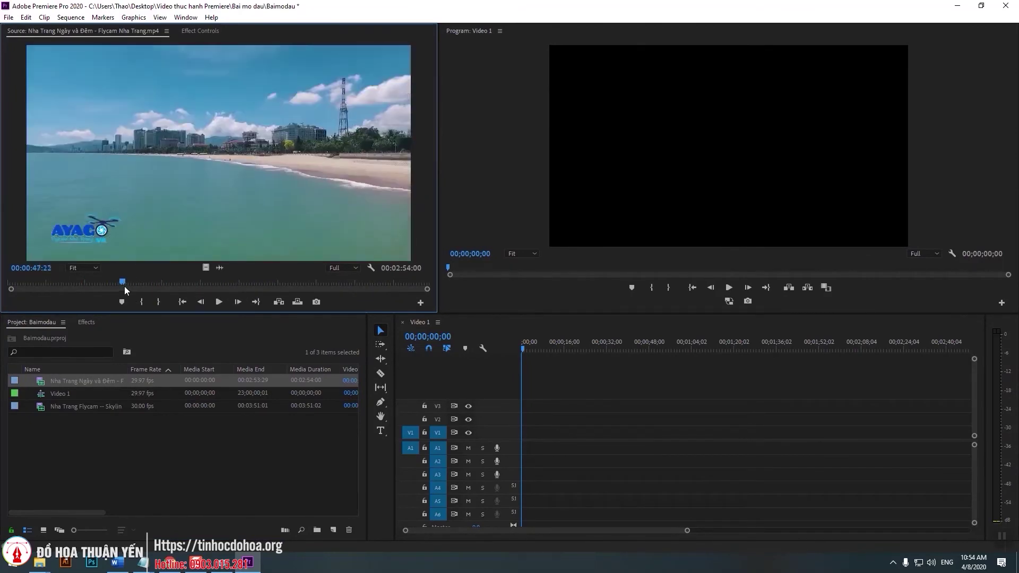
mouse_move(124, 287)
left_mouse_down()
mouse_move(193, 303)
mouse_move(82, 305)
left_mouse_up()
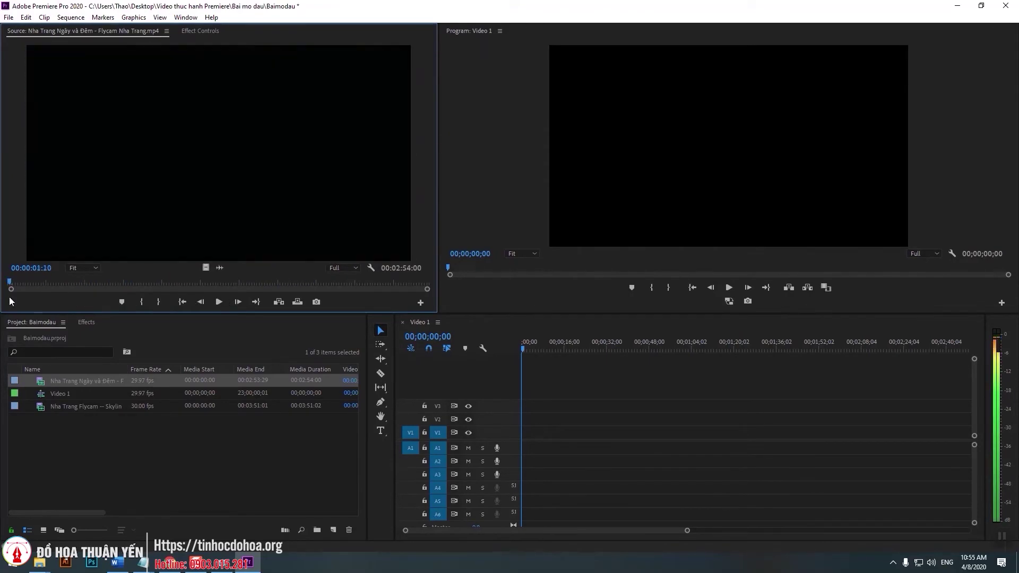
left_click_drag(81, 301, 56, 285)
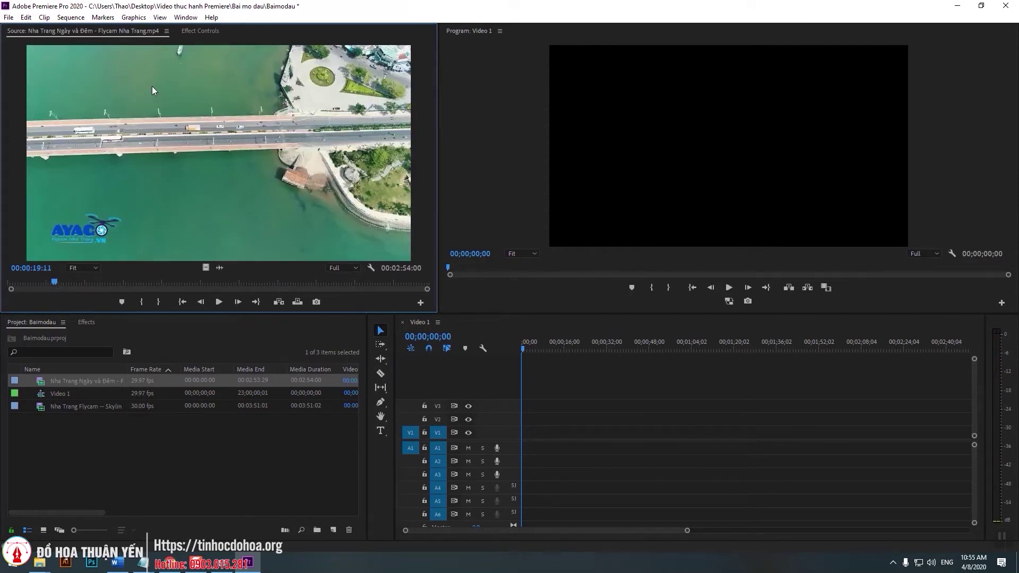
Set In at 00:00:19:11 and Out at 00:00:23:10, giving a 00:00:04:00 range
left_click(142, 301)
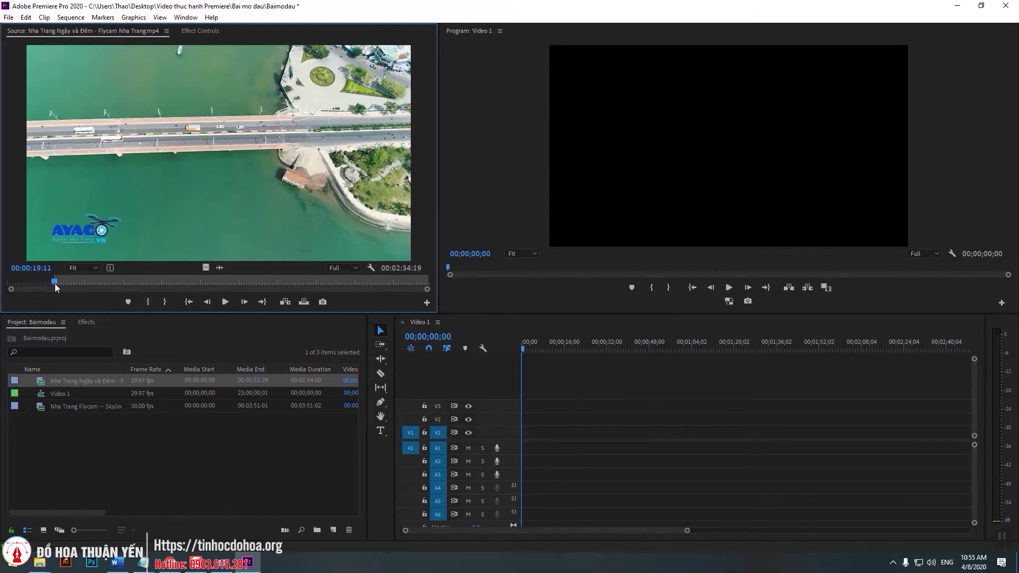
left_click_drag(56, 282, 65, 285)
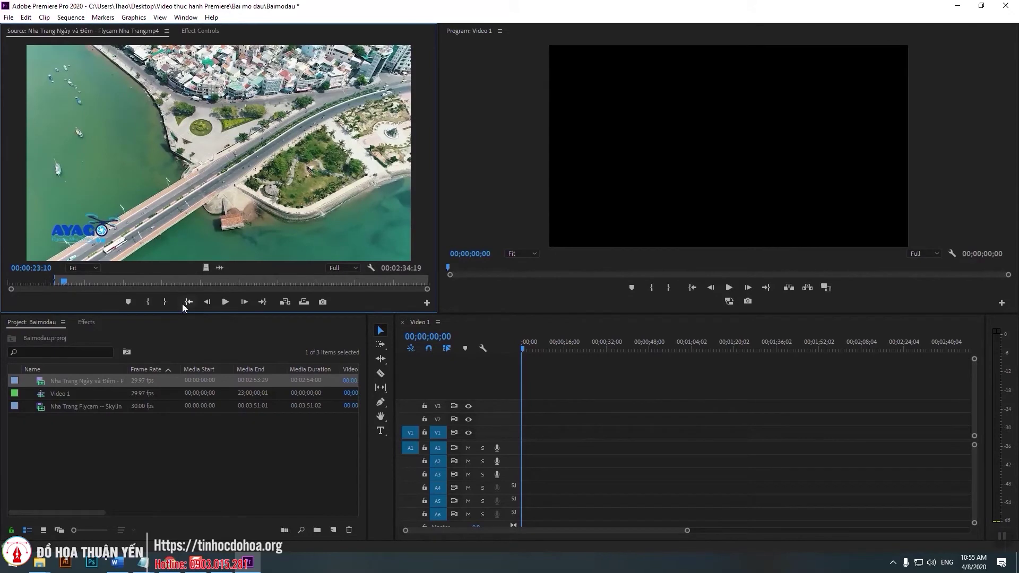
left_click(164, 302)
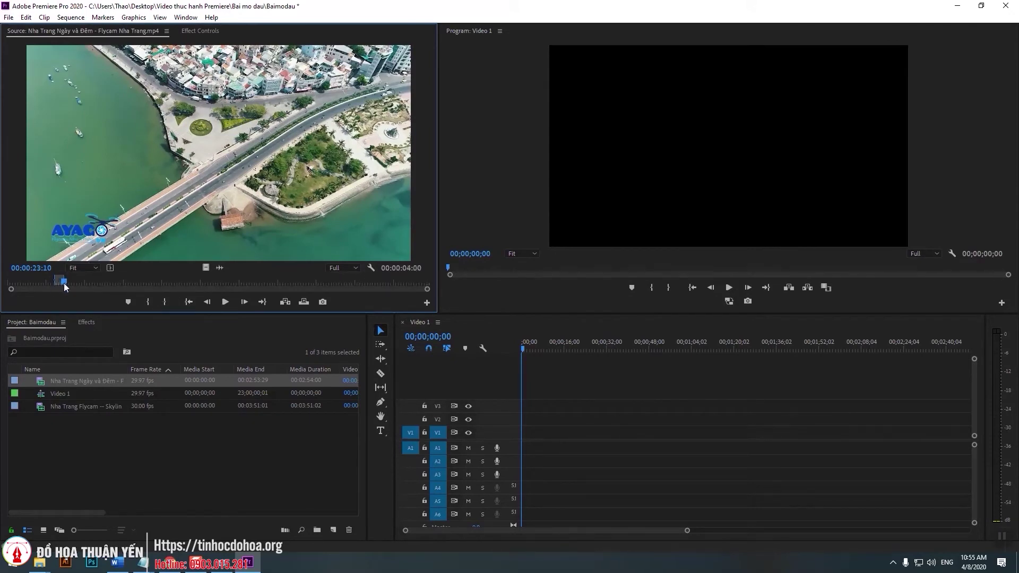
mouse_move(64, 284)
left_mouse_down()
mouse_move(55, 287)
mouse_move(66, 285)
left_mouse_up()
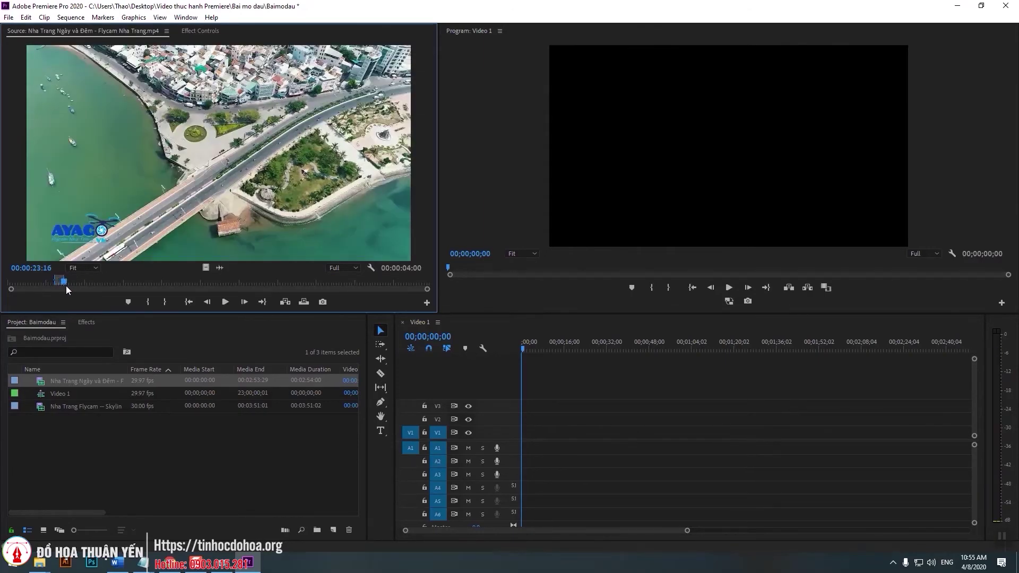